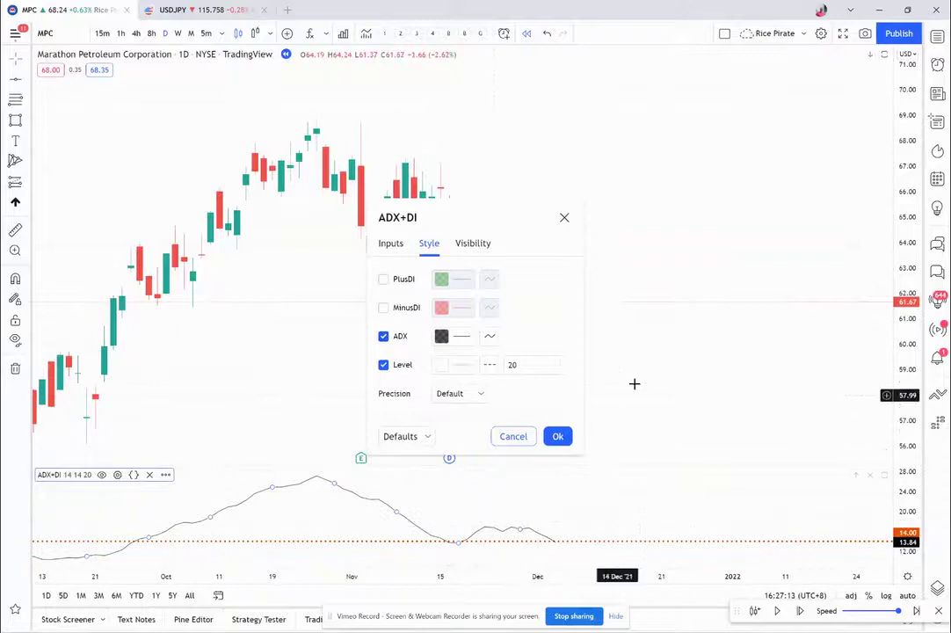
Step: Apply the ADX+DI style with the PlusDI and MinusDI lines hidden and the ADX and Level lines shown
click(557, 436)
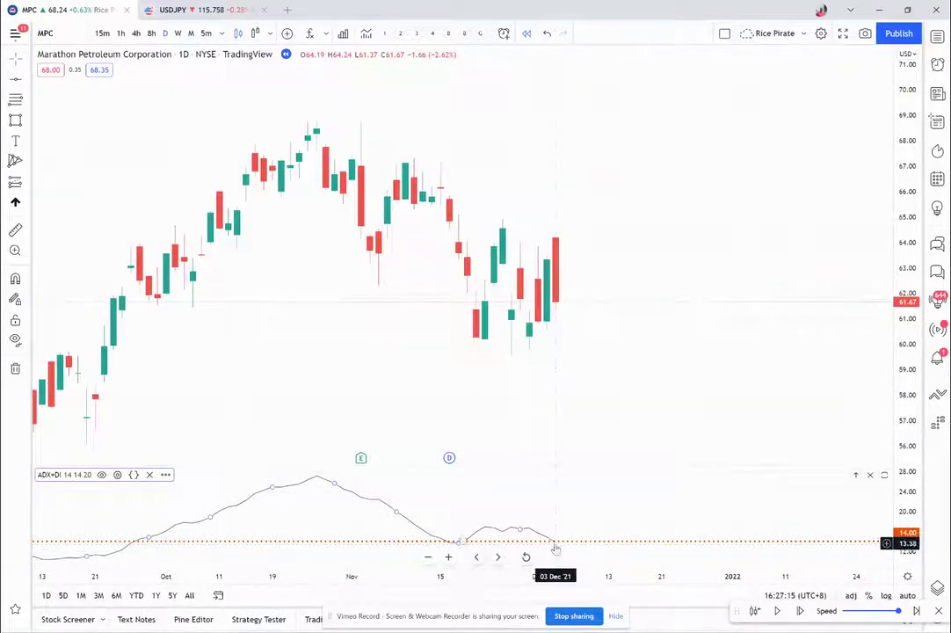
Step: Advance the MPC daily bar replay candle by candle up to 17 Dec '21
click(799, 611)
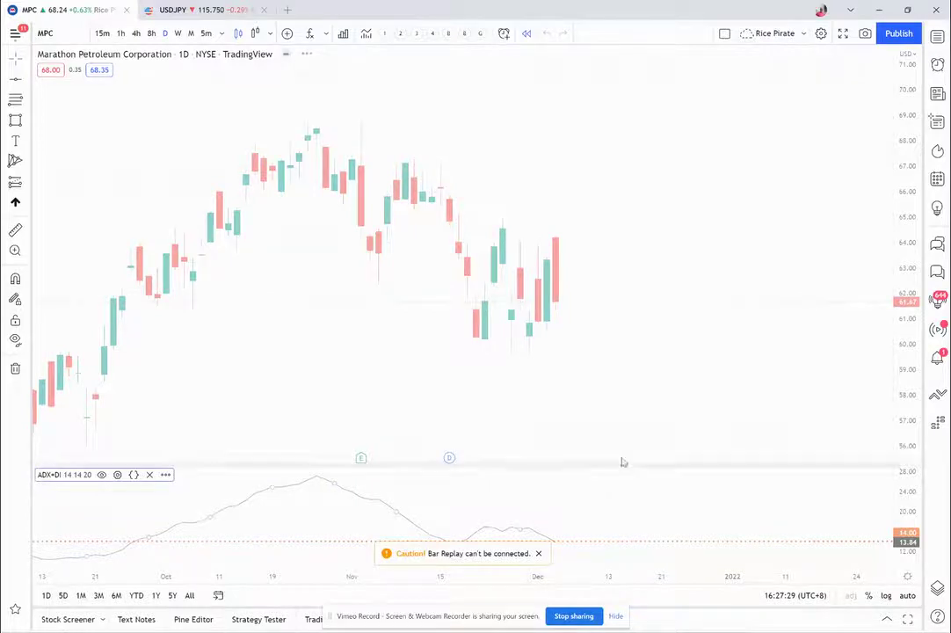
click(539, 554)
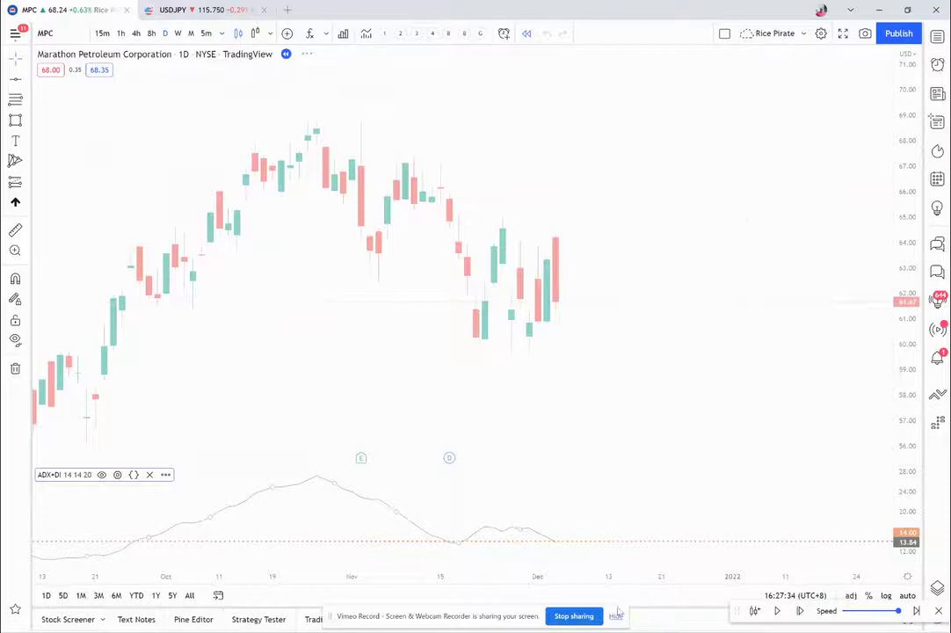
drag(618, 344, 335, 344)
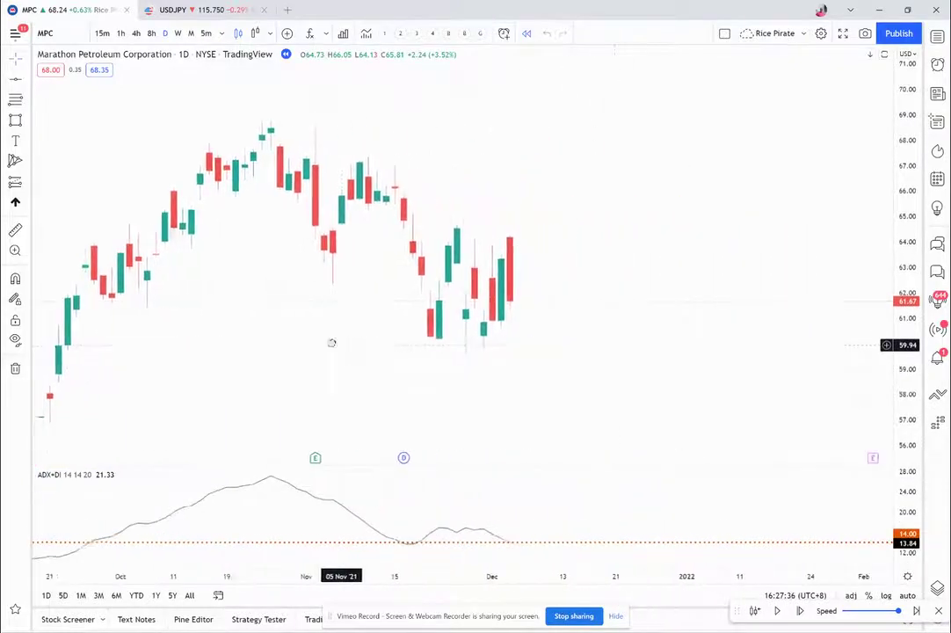
click(800, 611)
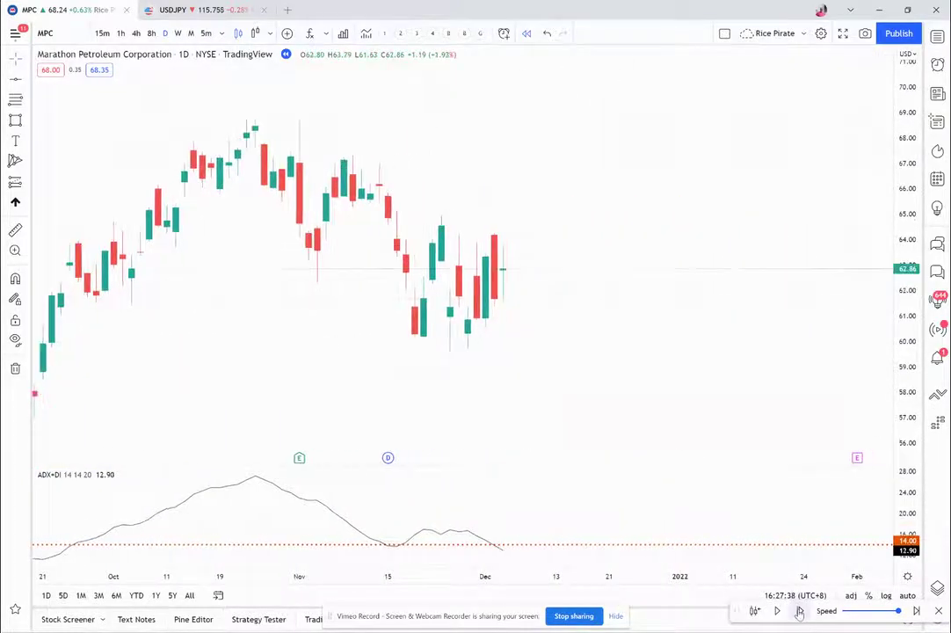
click(800, 611)
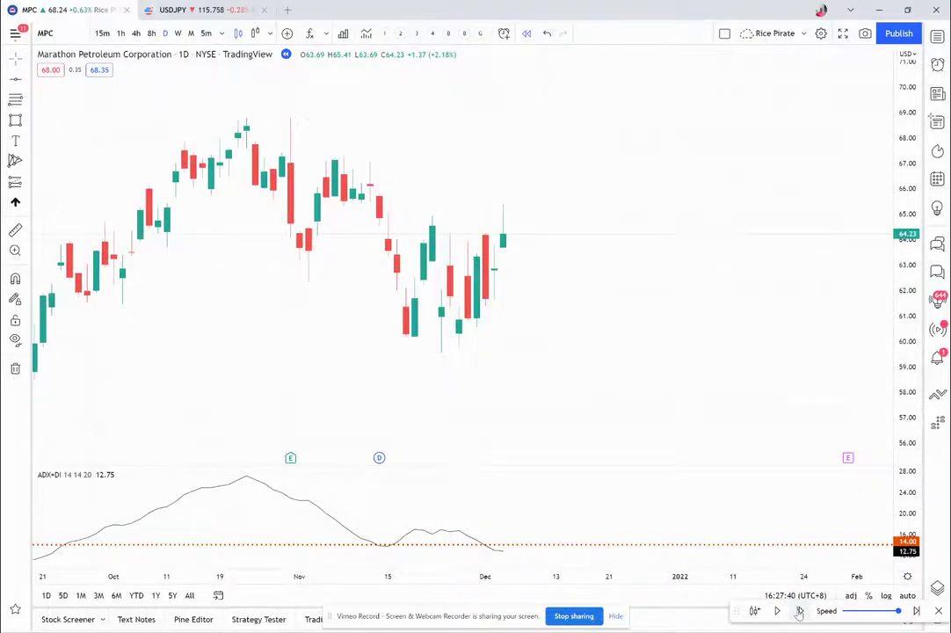
click(800, 611)
click(800, 611)
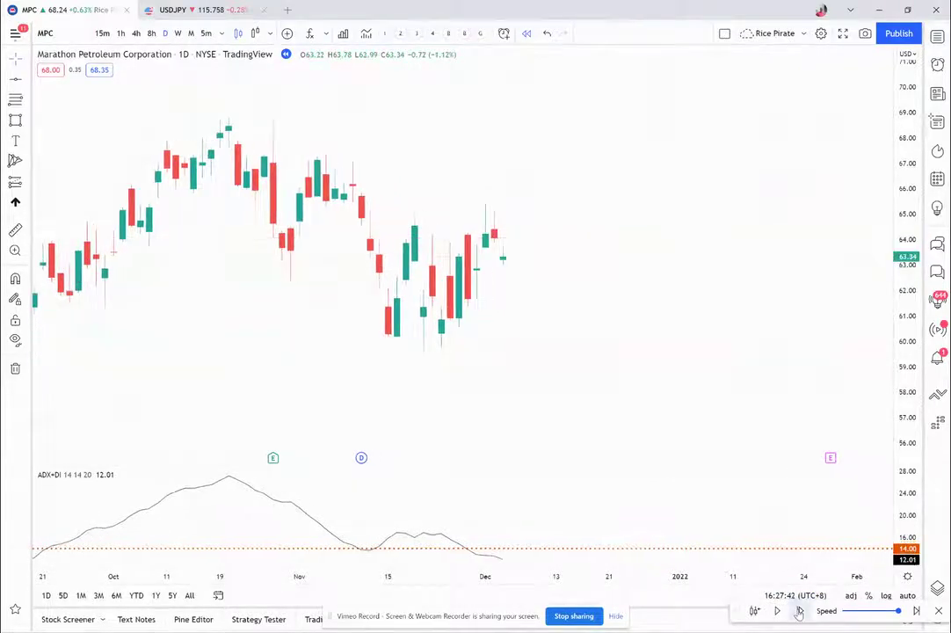
click(800, 611)
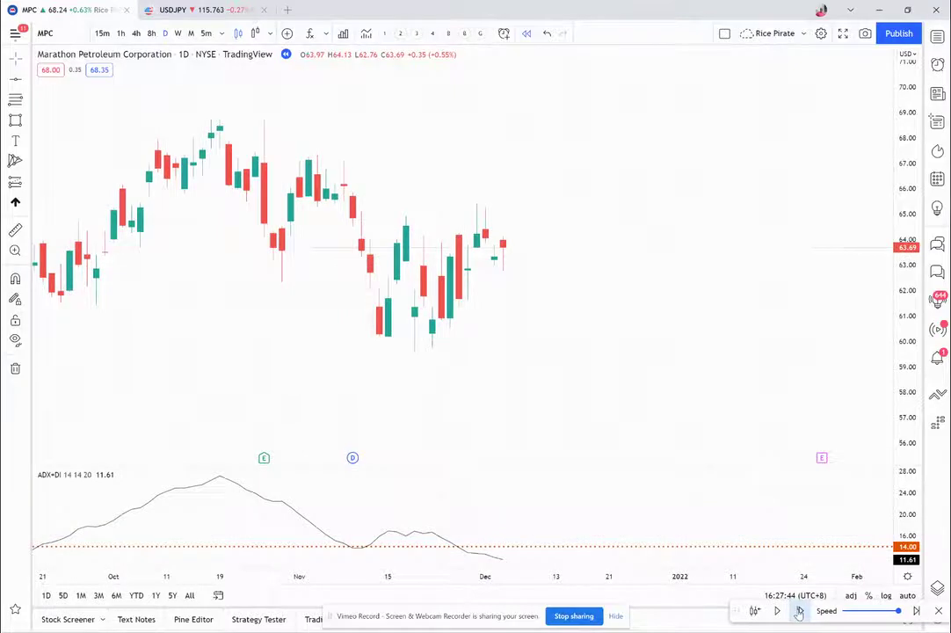
click(800, 611)
click(801, 611)
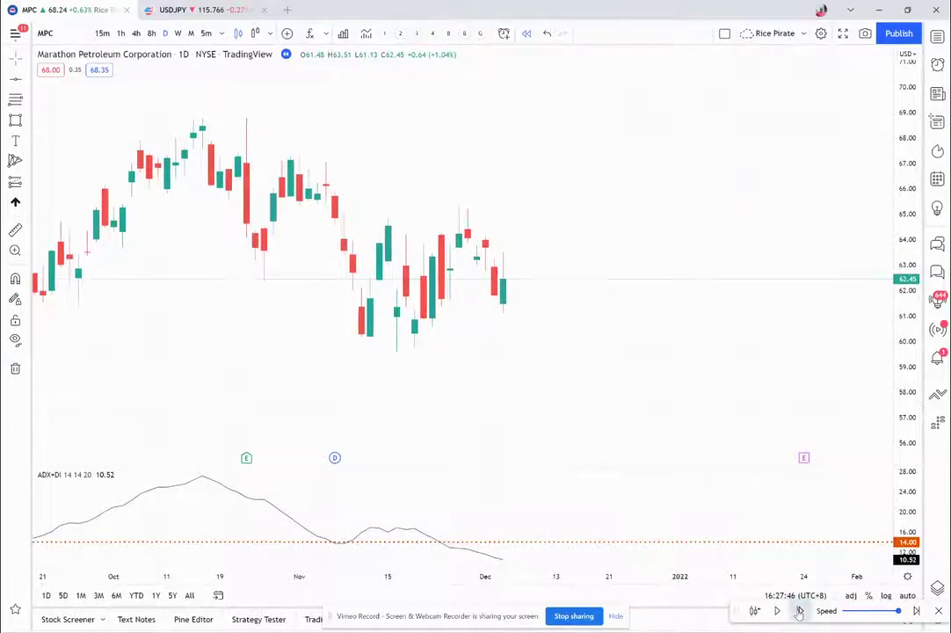
click(801, 611)
click(800, 611)
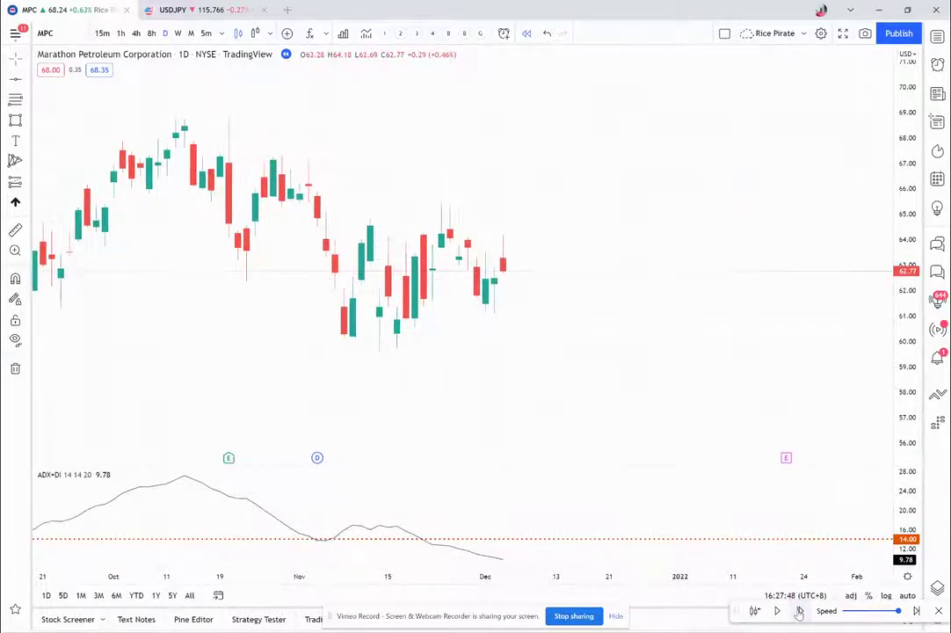
click(800, 611)
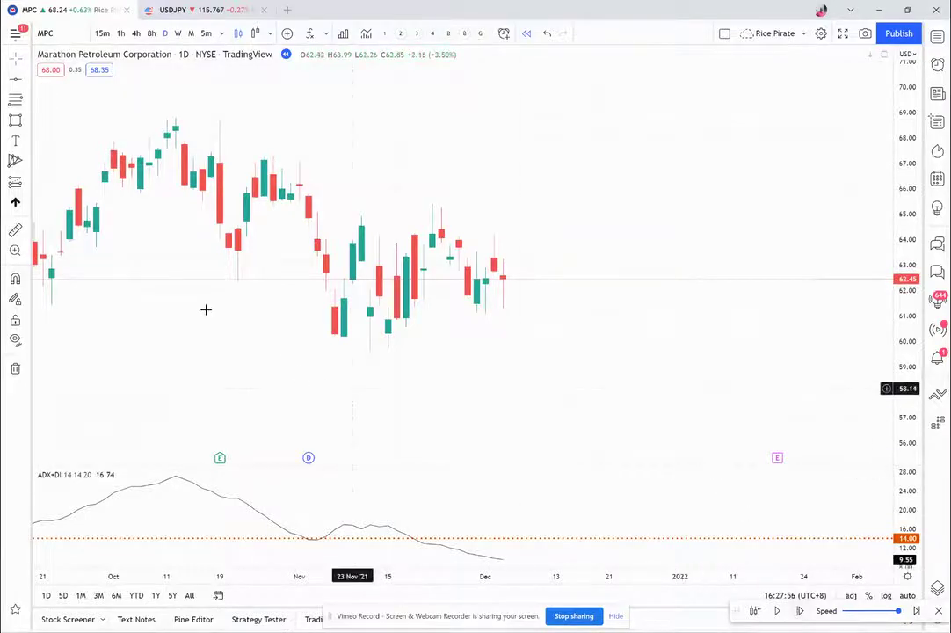
Step: Draw a triangle pattern over the consolidation, with A on the 15 Nov high, B on the 26 Nov low, C on the 8 Dec high and D on the mid-December low
click(13, 161)
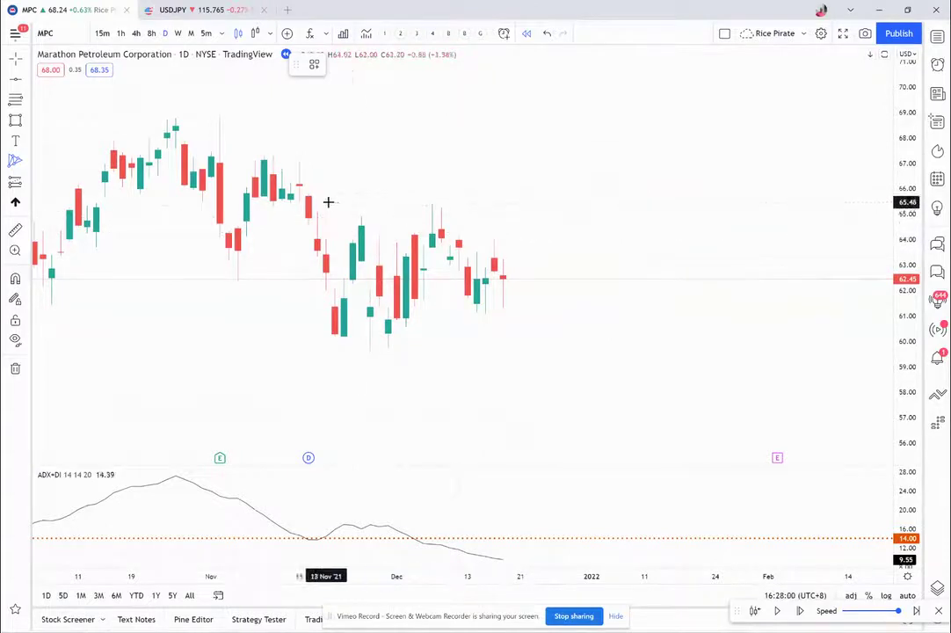
click(299, 158)
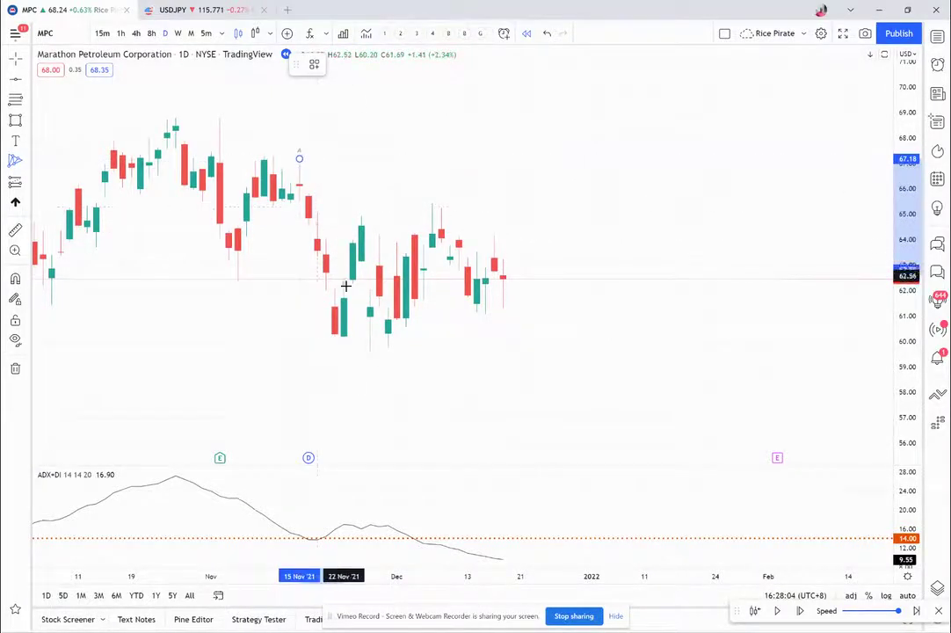
click(371, 350)
click(442, 206)
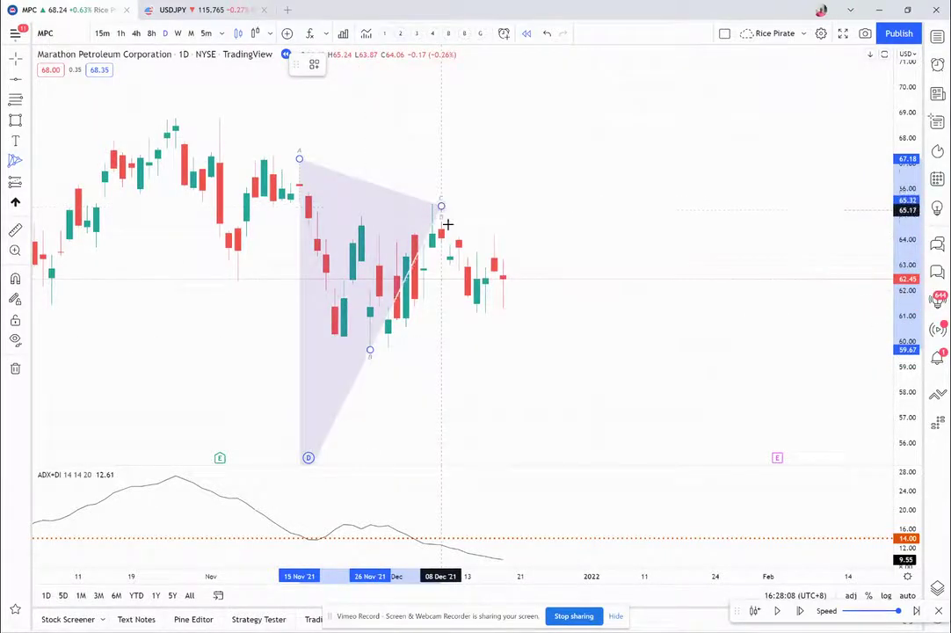
click(477, 314)
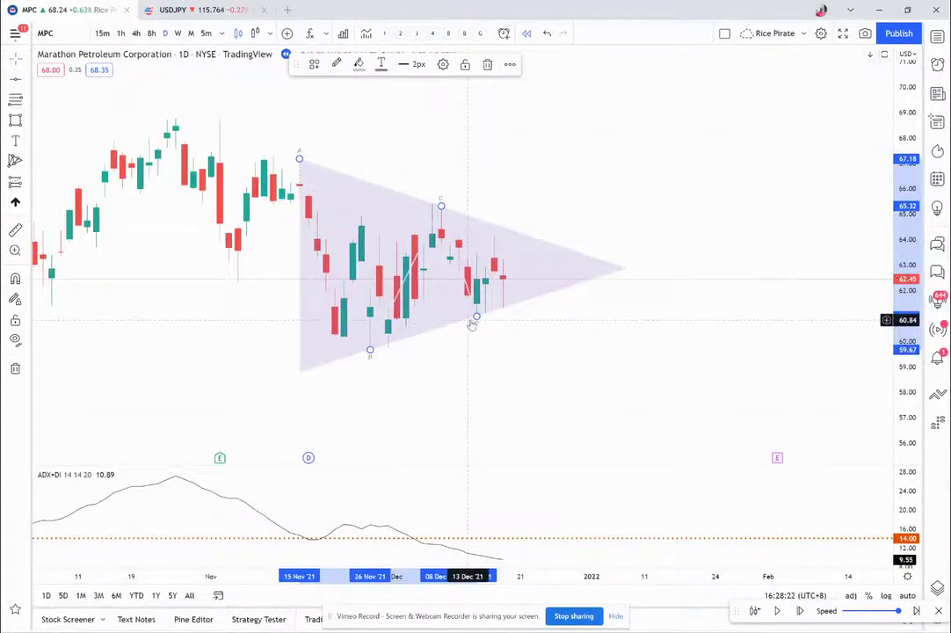
click(716, 251)
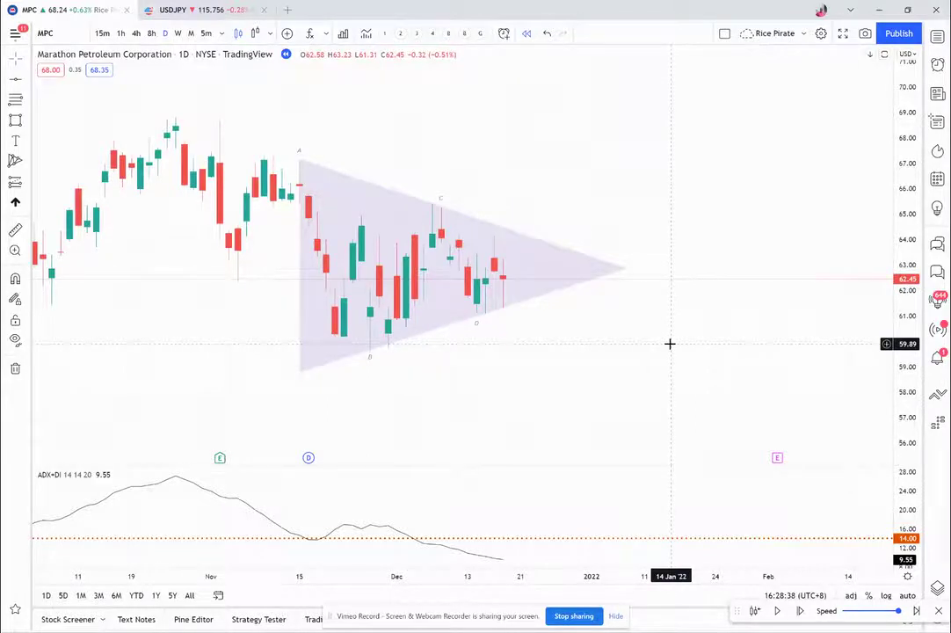
Step: Add horizontal rays at about 65.30 from point C and about 61.33 from the low of the 17 Dec '21 candle
click(26, 80)
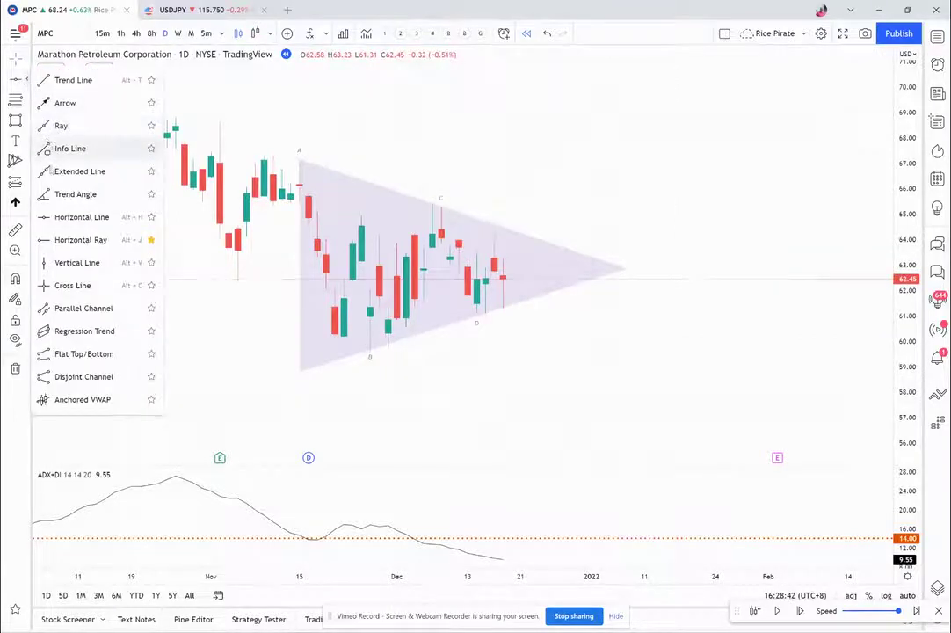
click(75, 240)
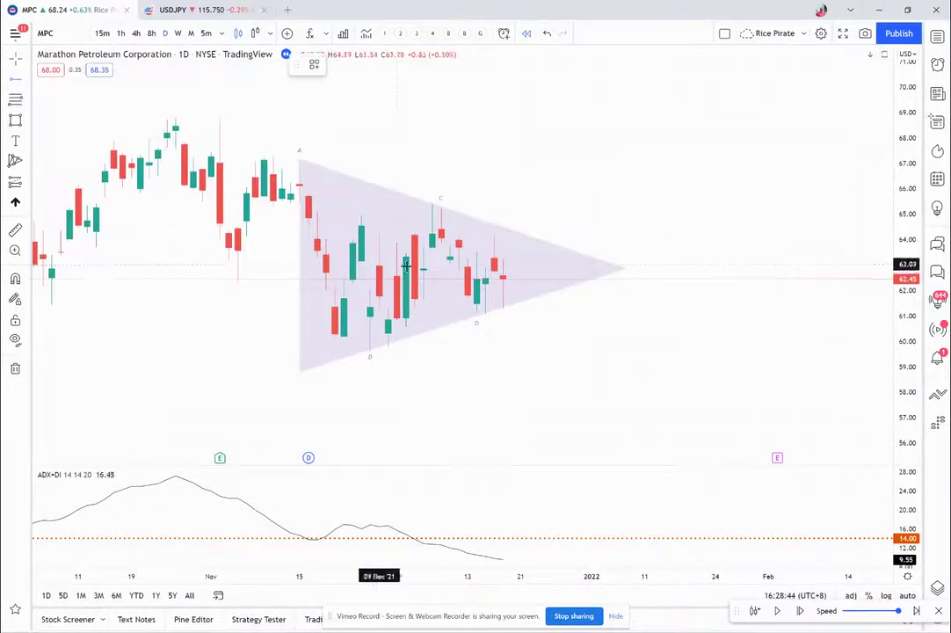
click(443, 209)
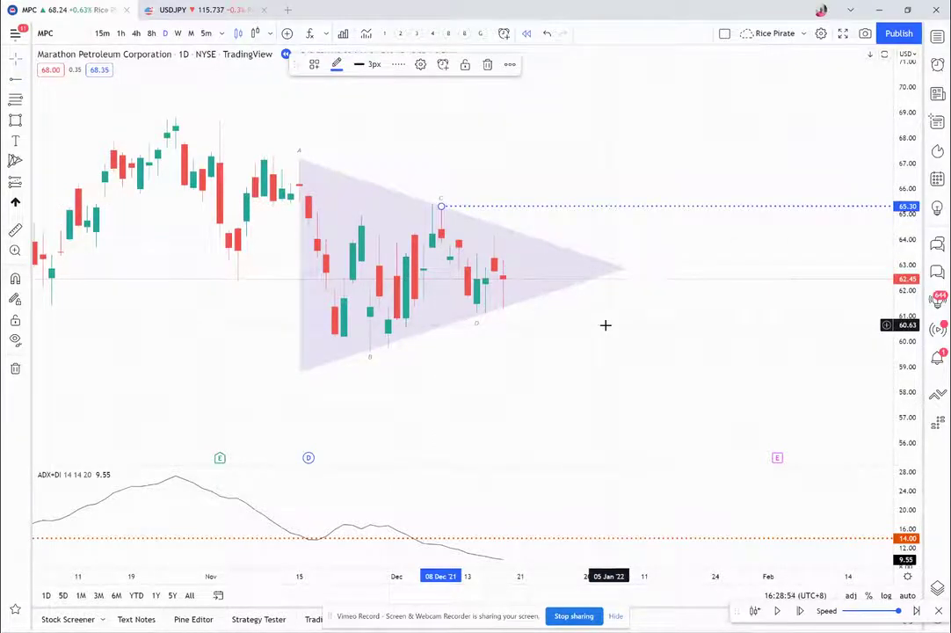
key(Escape)
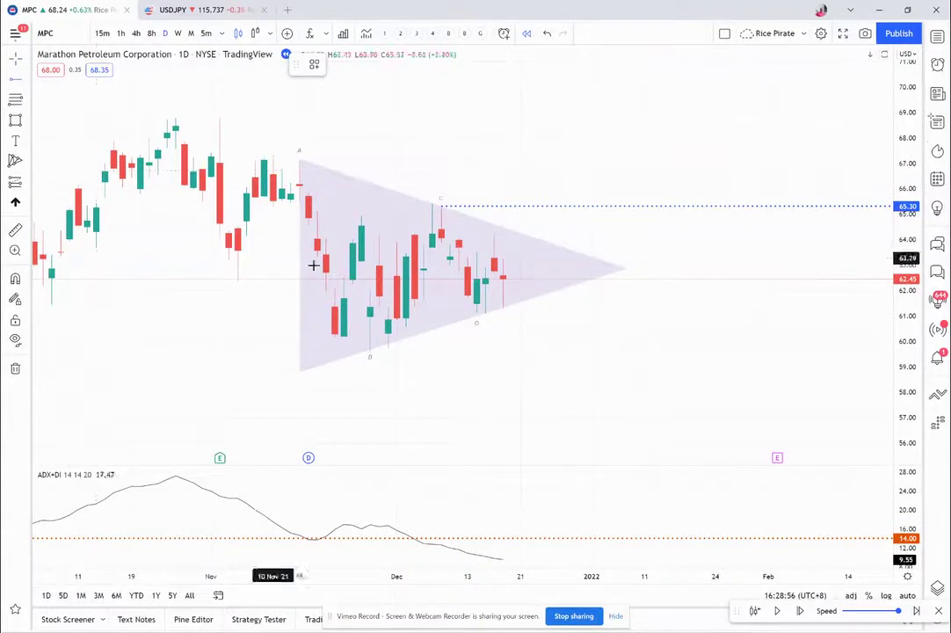
click(501, 307)
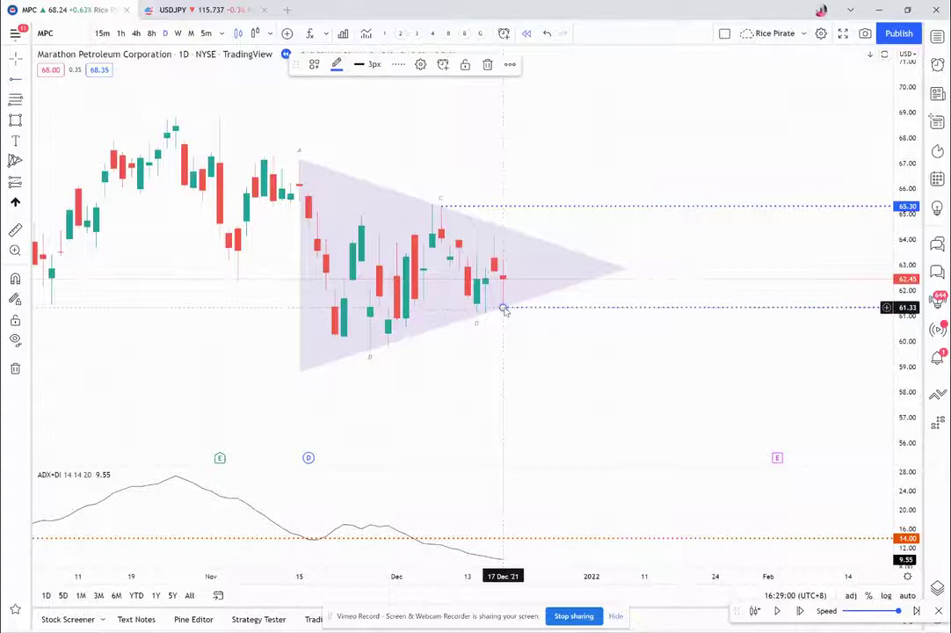
key(Escape)
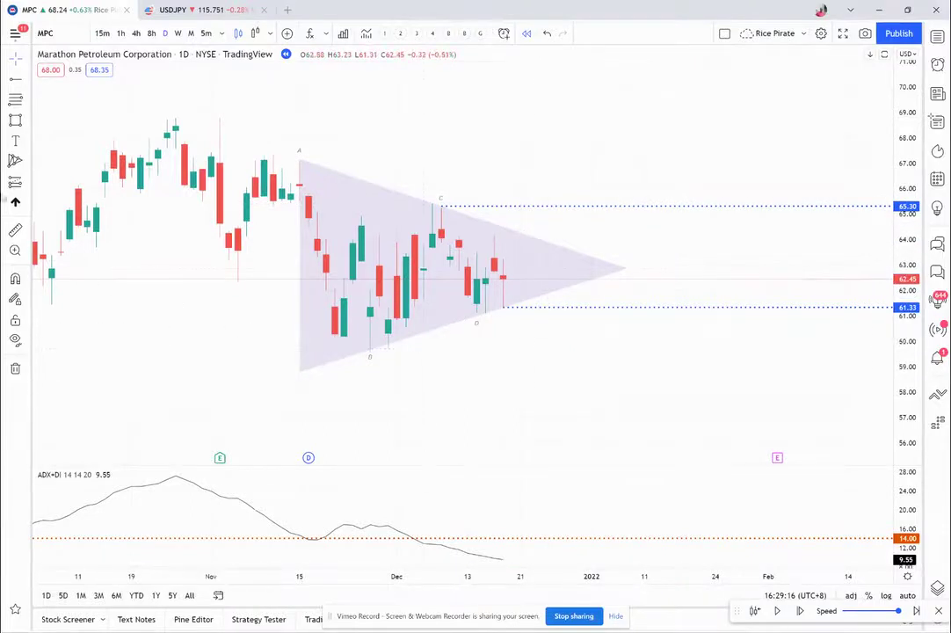
Step: Measure the triangle's height at its wide end with a Price Range from about 58.84 to 67.12
click(27, 79)
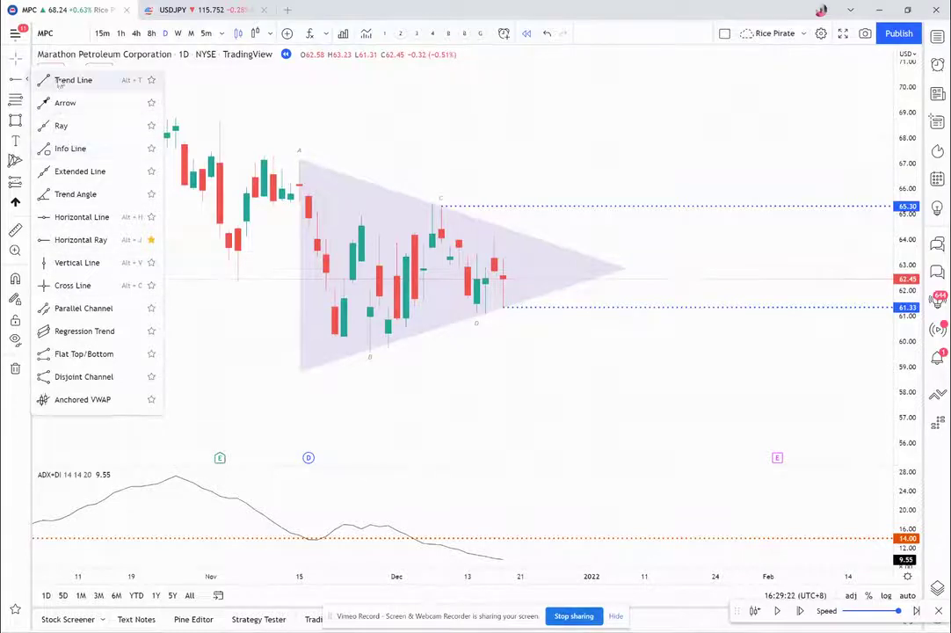
click(27, 182)
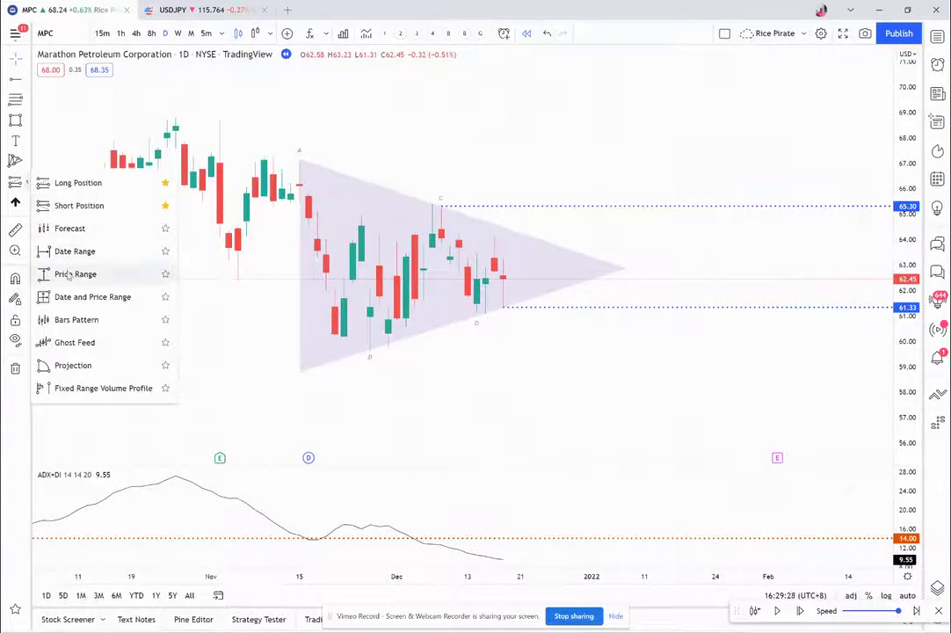
click(70, 274)
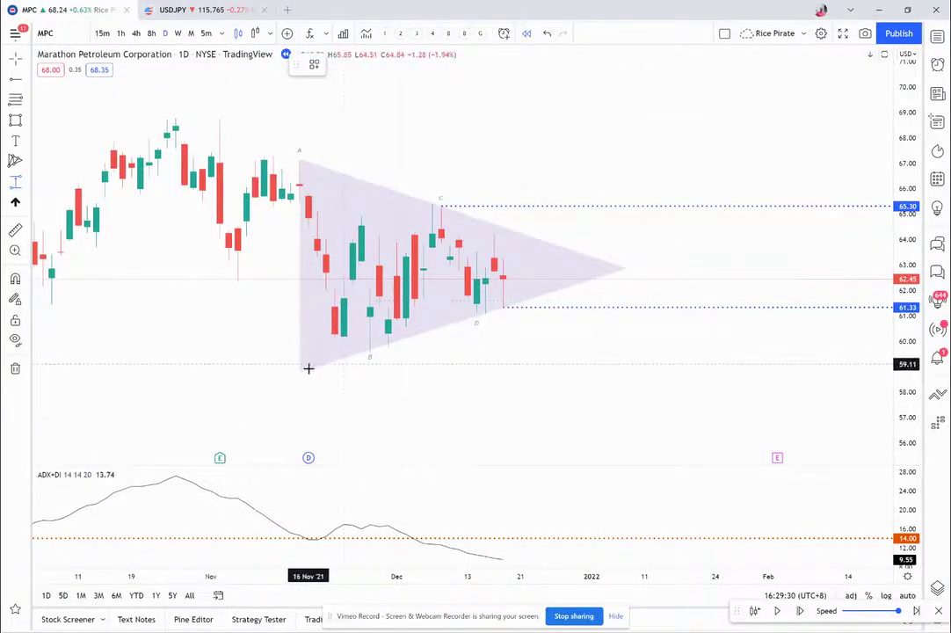
click(299, 371)
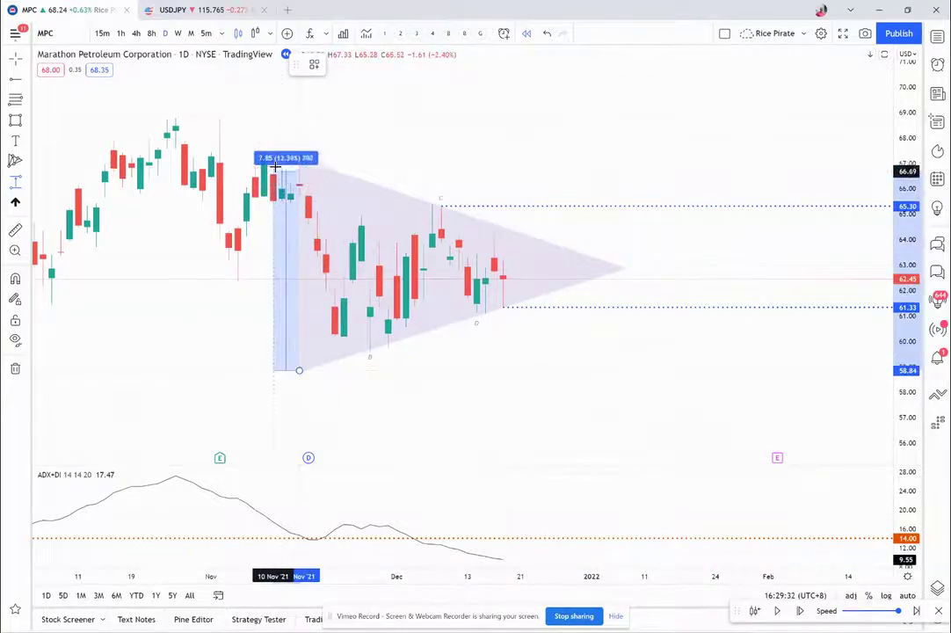
click(272, 160)
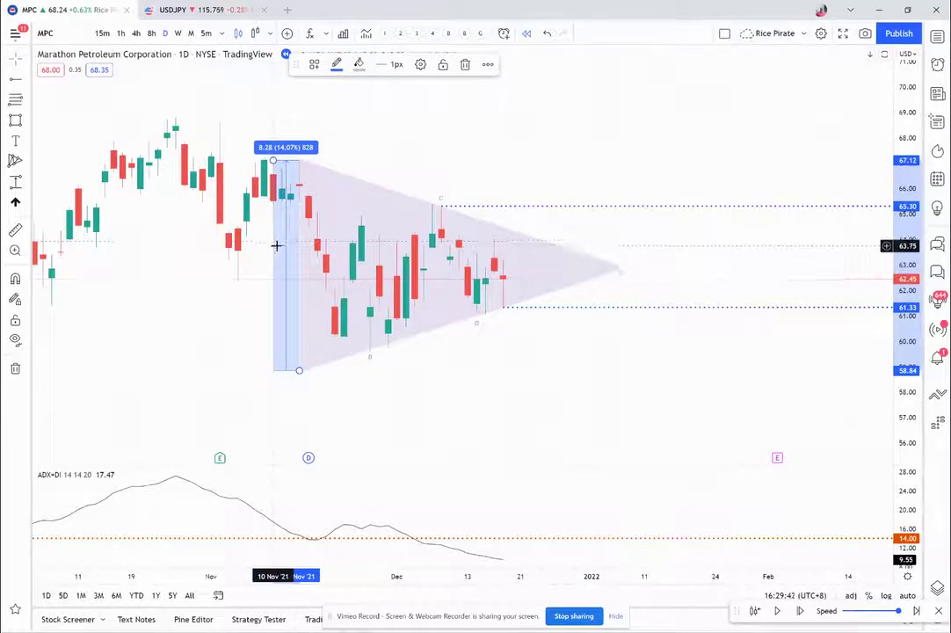
Step: Move the price range to the triangle's apex to project the target upward, and shift it below the apex for the downward target
mouse_move(280, 246)
mouse_down()
mouse_move(547, 221)
mouse_move(628, 142)
mouse_up()
click(637, 344)
drag(636, 344, 475, 420)
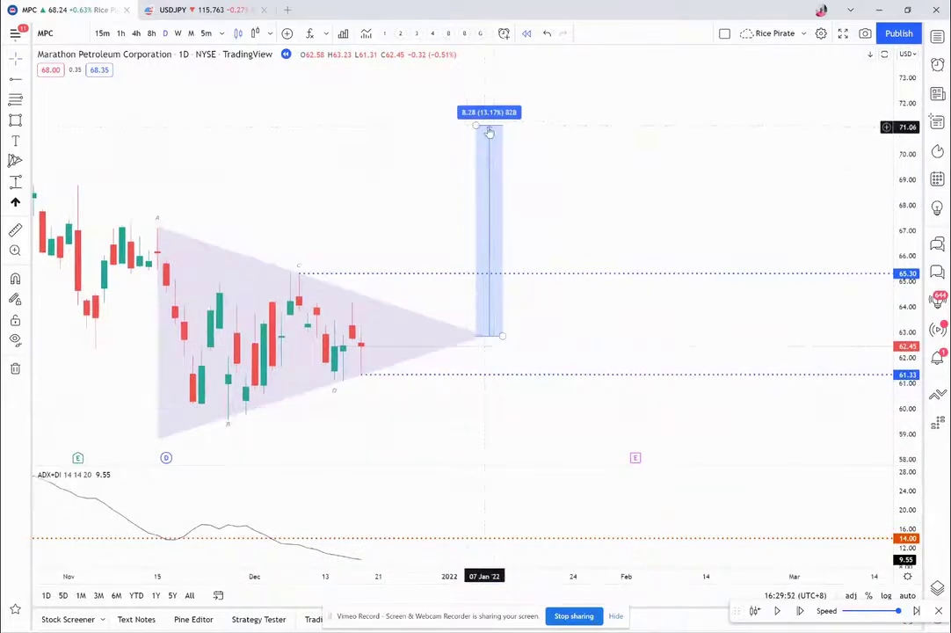
mouse_move(504, 193)
mouse_down()
mouse_move(514, 201)
mouse_move(530, 343)
mouse_move(501, 394)
mouse_up()
mouse_move(592, 165)
mouse_down()
mouse_move(587, 40)
mouse_move(604, 70)
mouse_up()
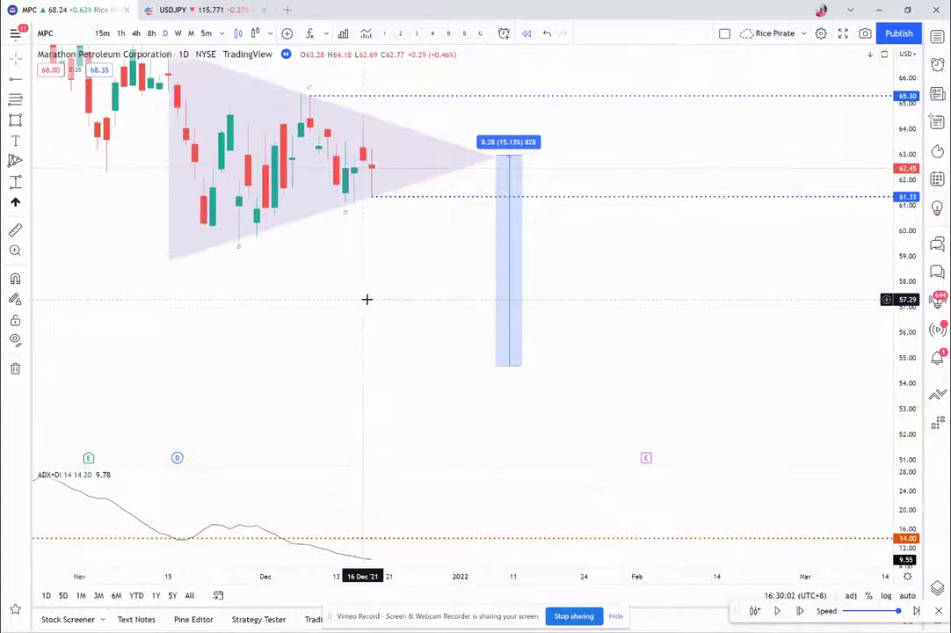
Step: Move the price range back above the triangle's apex and delete it
drag(603, 267, 490, 128)
drag(461, 332, 488, 484)
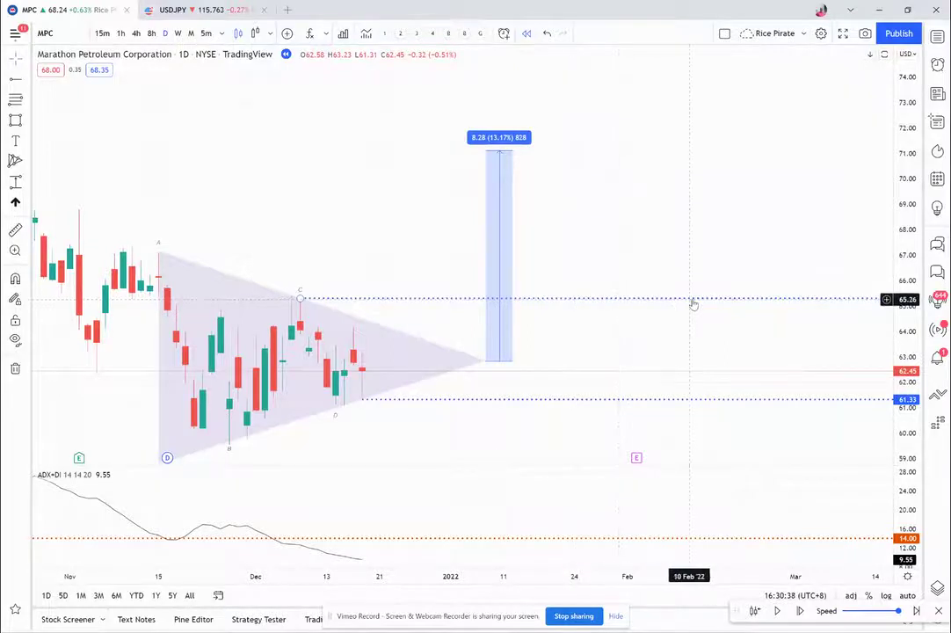
click(487, 237)
key(Delete)
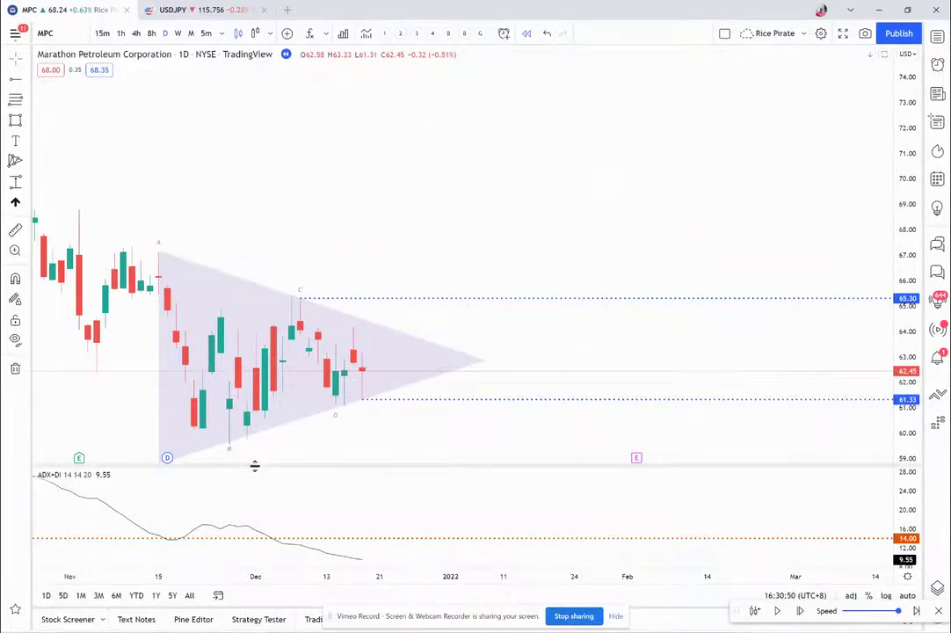
Step: Advance the replay by one candle and add a horizontal ray at about 62.88, level with the triangle's apex, starting at 20 Dec '21
click(800, 612)
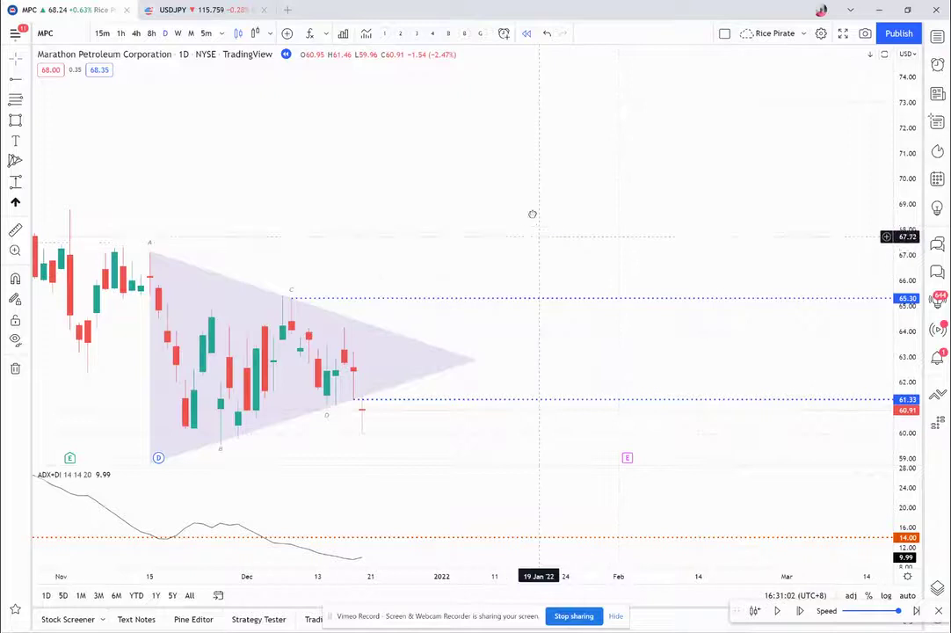
drag(531, 215, 515, 122)
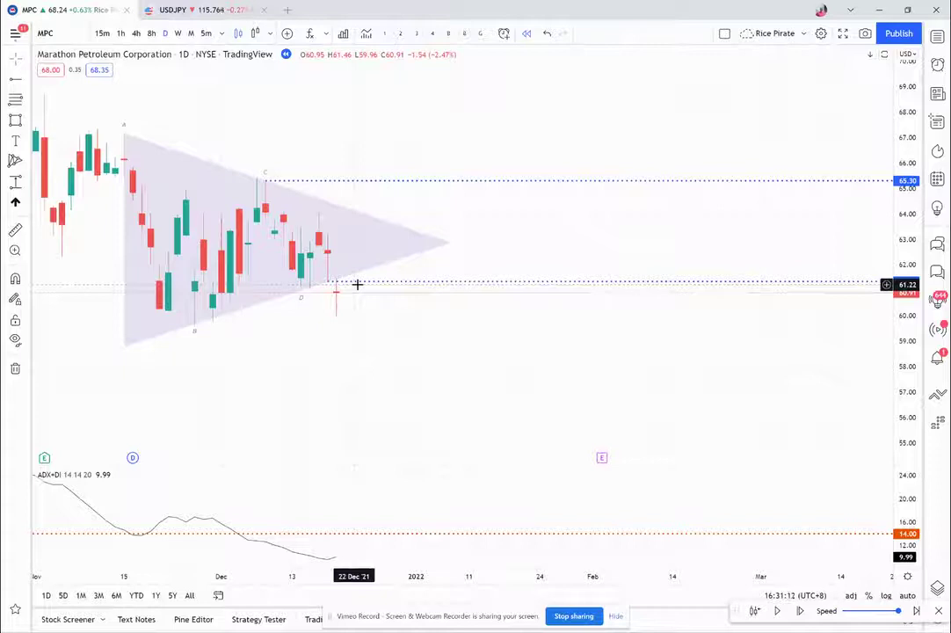
click(16, 81)
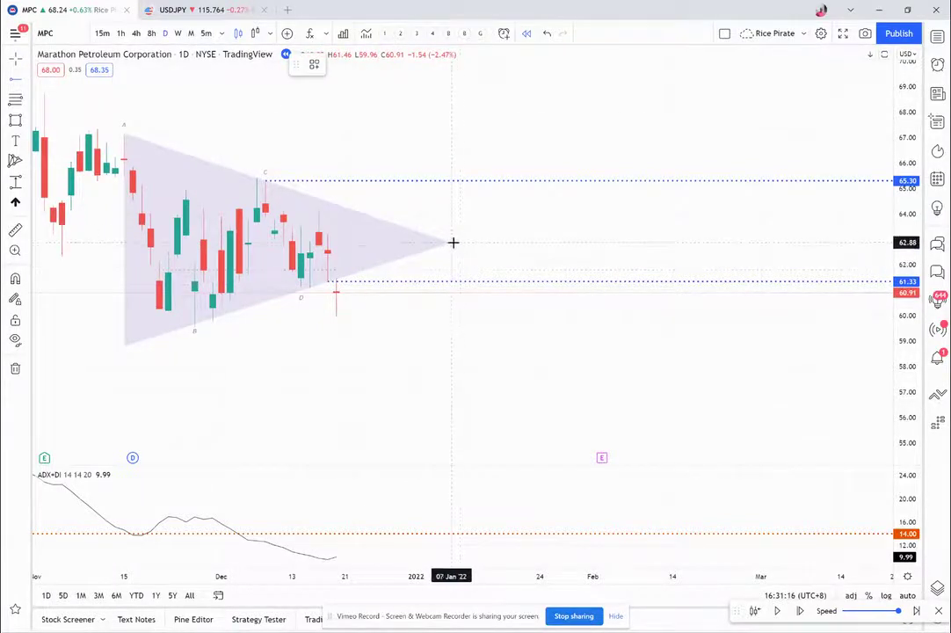
click(339, 242)
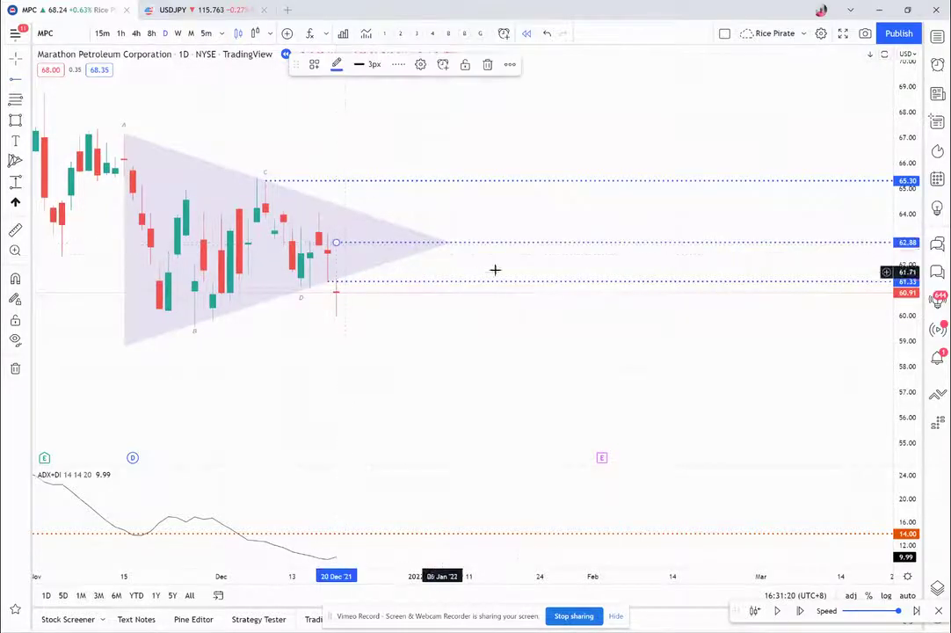
Step: Change the line colour of the horizontal ray at the triangle's apex level to red
double_click(521, 243)
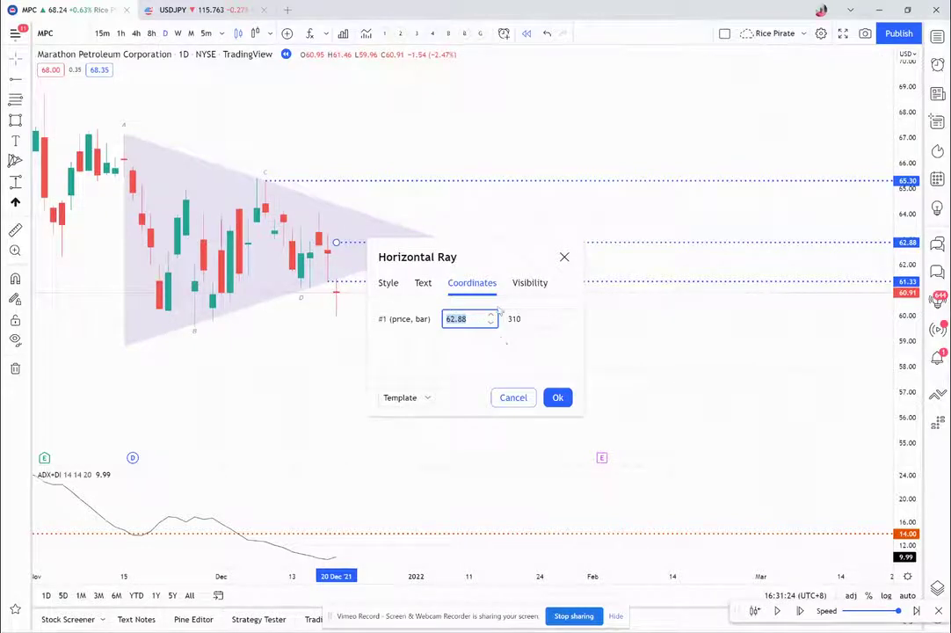
click(394, 284)
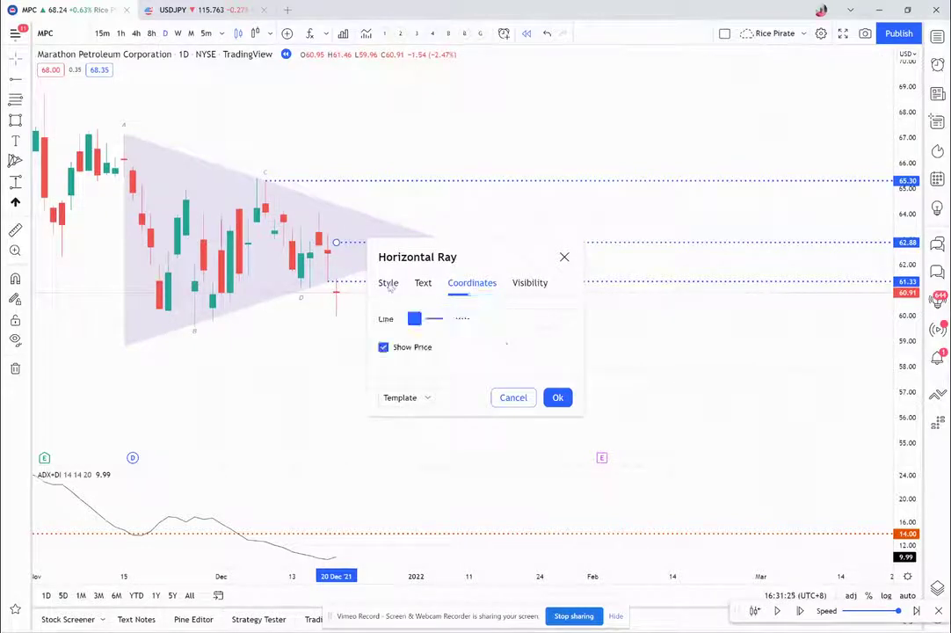
click(428, 322)
click(419, 356)
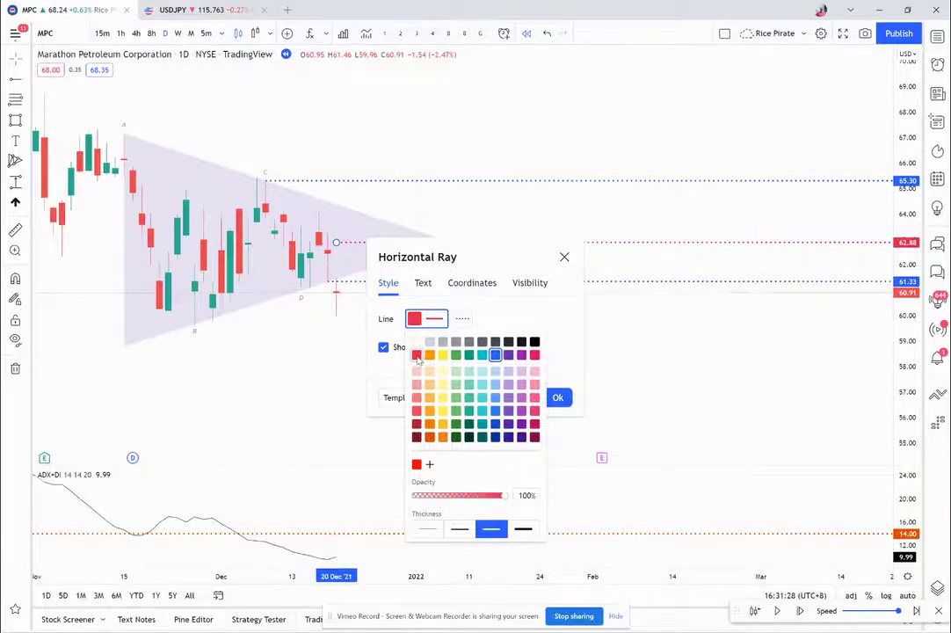
click(520, 319)
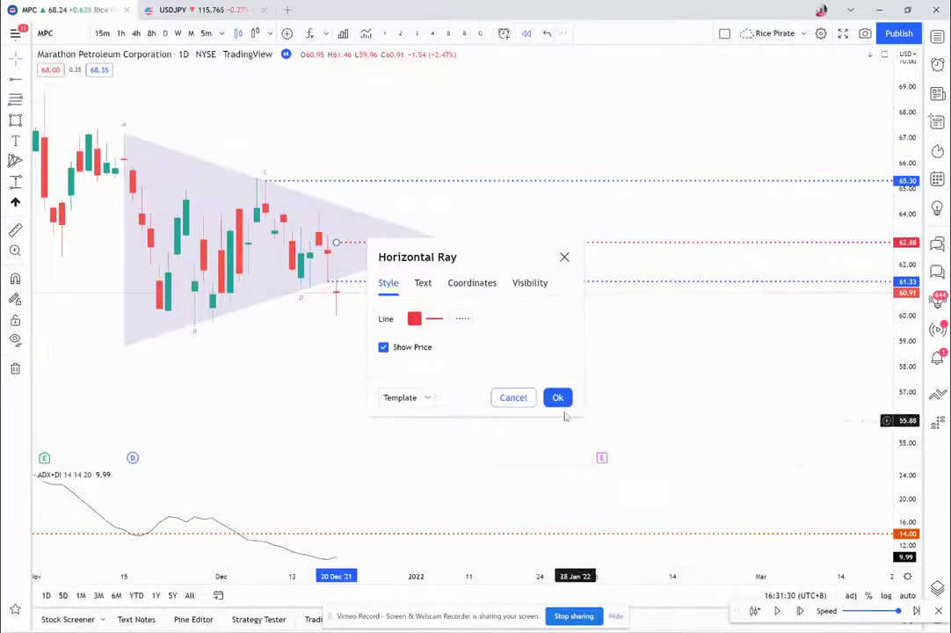
click(557, 397)
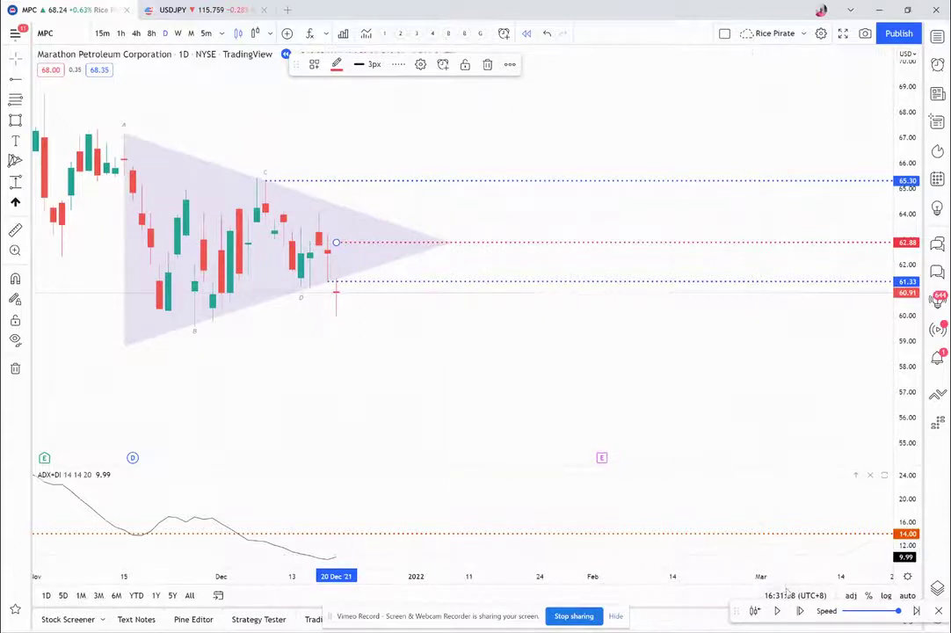
Step: Advance the replay by one candle, then move triangle point D and the lower entry ray to the 20 Dec '21 low, about 59.94
click(799, 611)
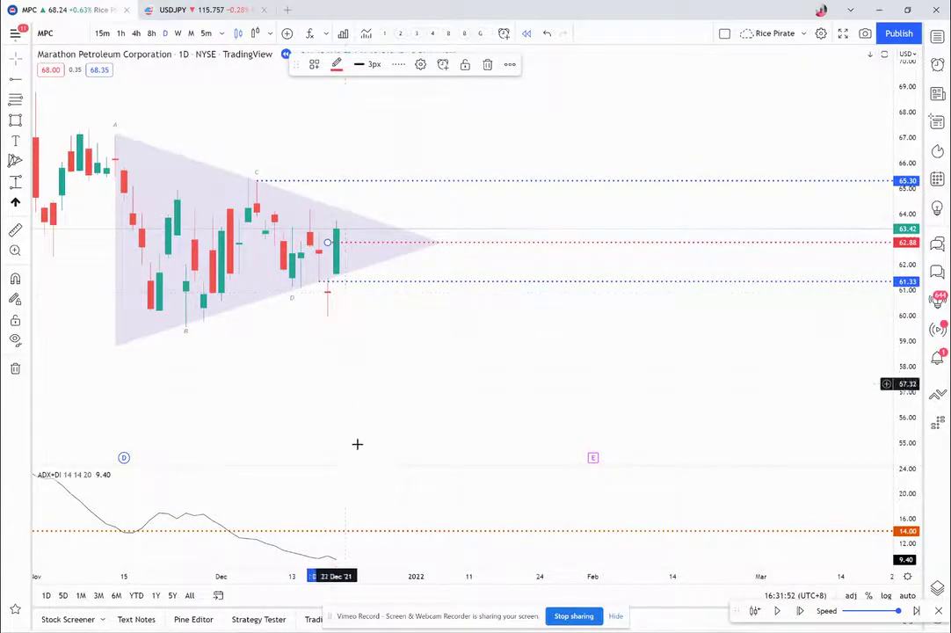
click(294, 292)
drag(293, 293, 329, 318)
click(426, 352)
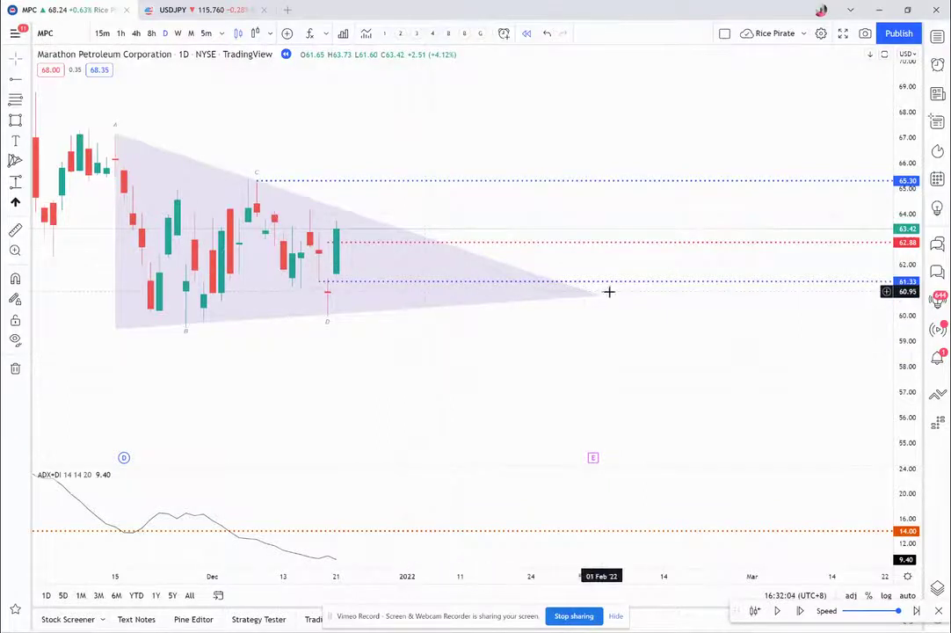
drag(620, 284, 629, 316)
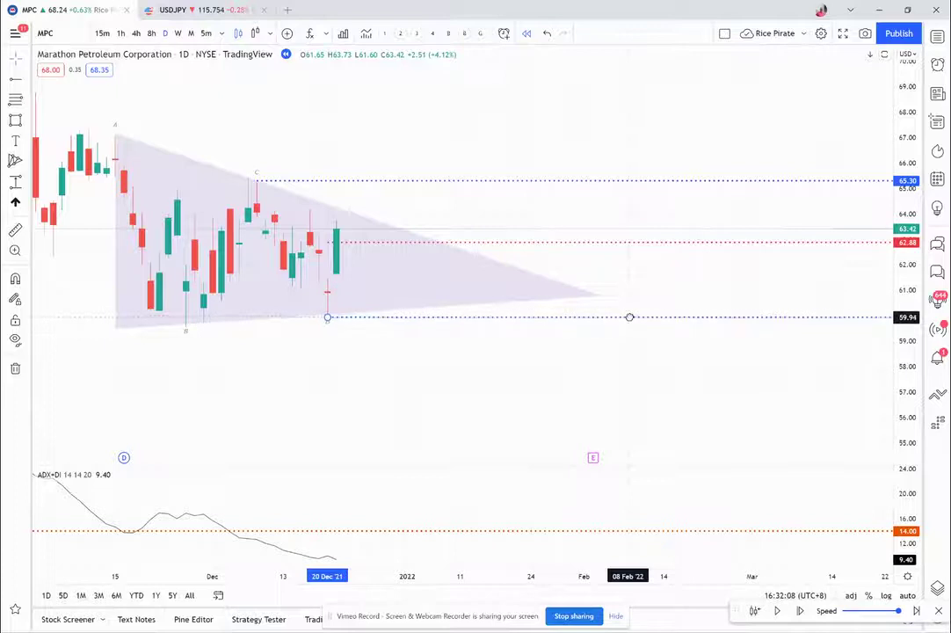
click(601, 375)
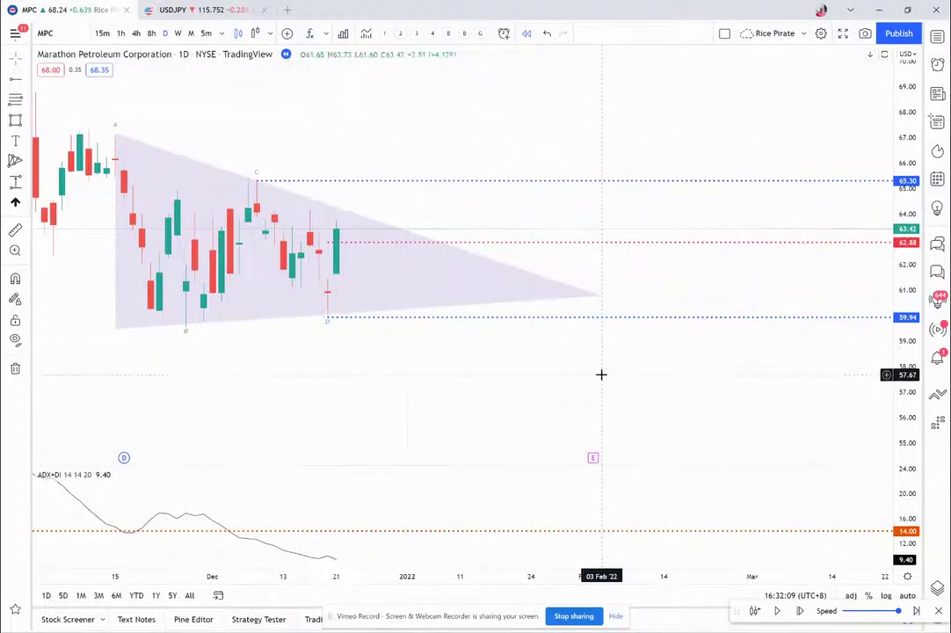
Step: Advance the replay by three candles
click(800, 612)
click(800, 612)
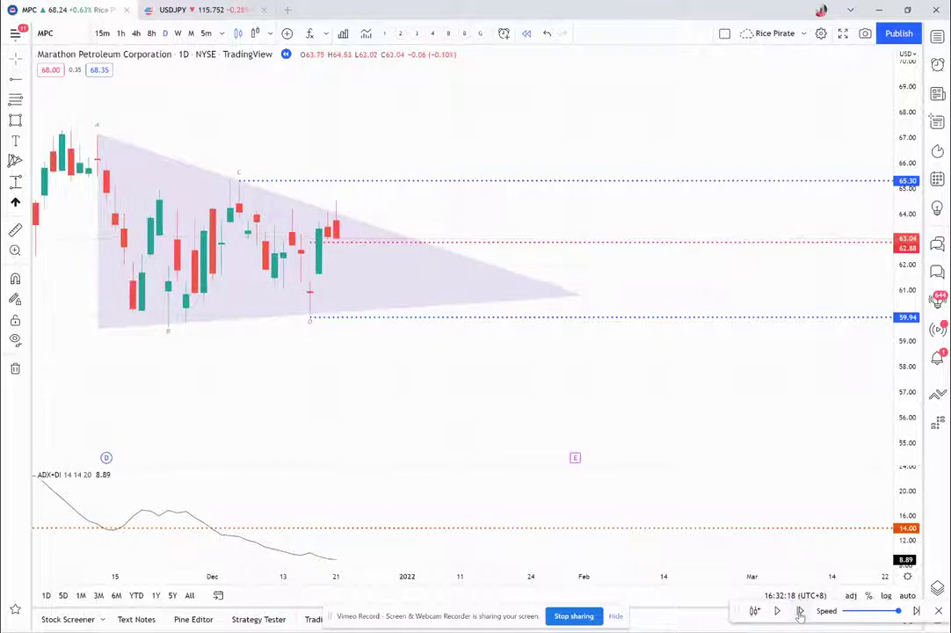
click(800, 612)
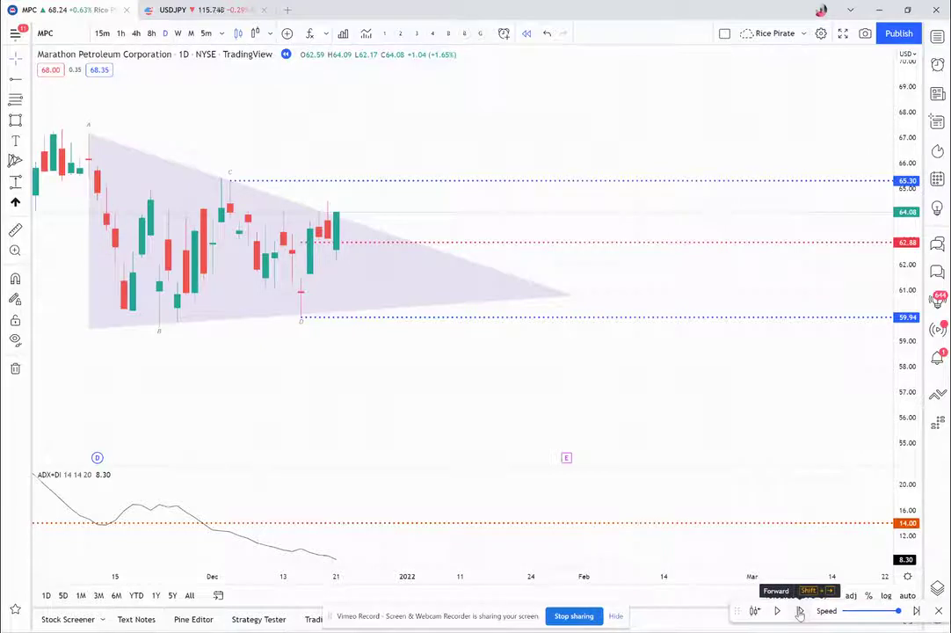
Step: Raise the triangle's upper edge at point C to fit the recent highs, and move the upper entry ray to 64.54 at 23 Dec '21
click(230, 182)
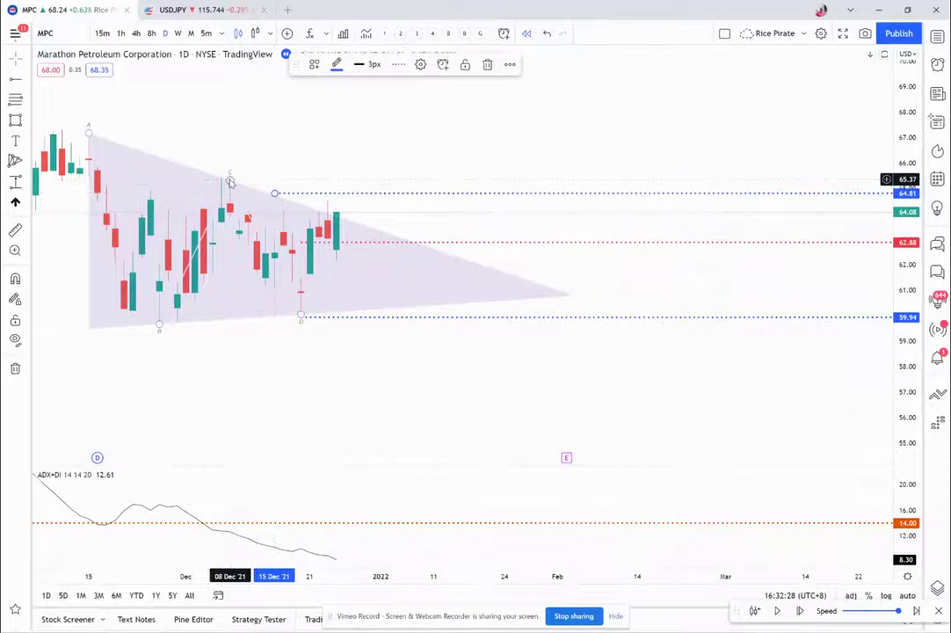
click(233, 184)
drag(237, 188, 238, 175)
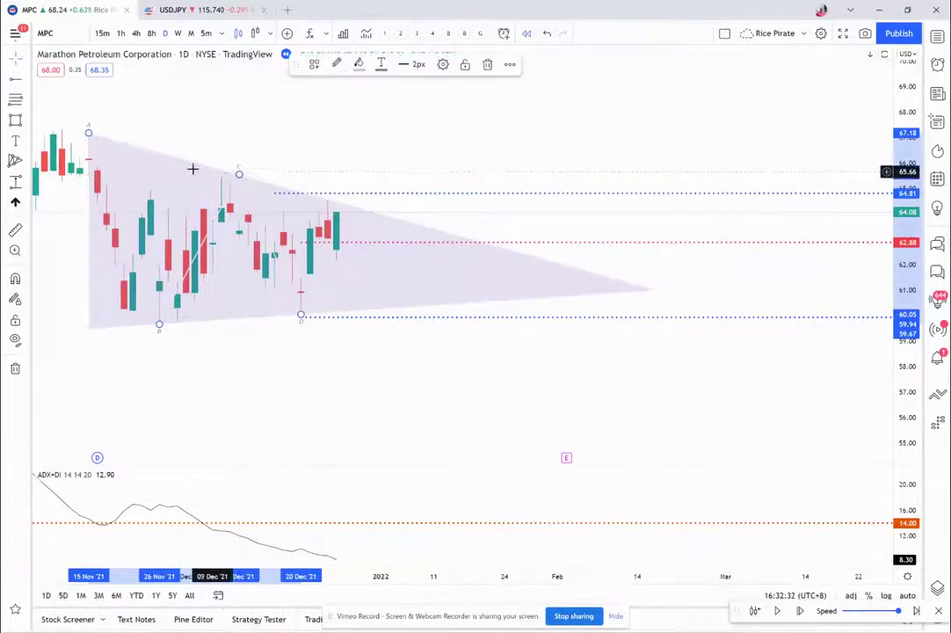
drag(89, 138, 88, 133)
drag(352, 193, 408, 200)
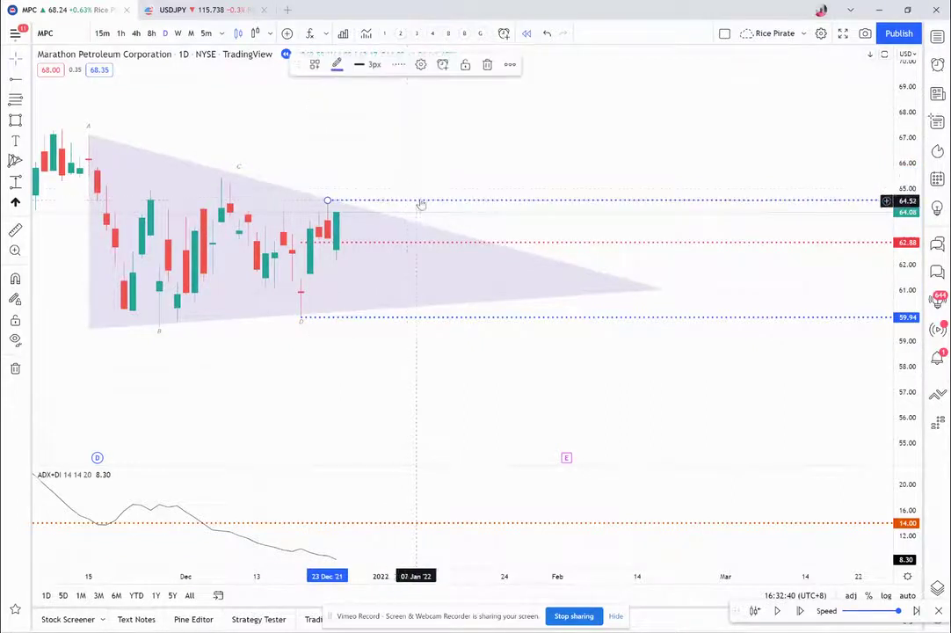
click(401, 179)
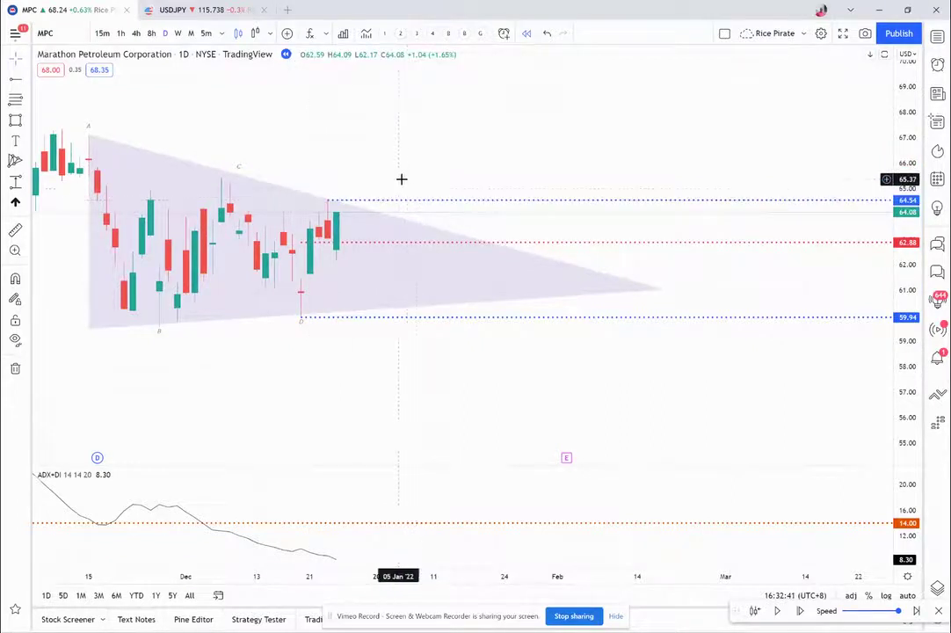
Step: Advance the replay by one candle and raise the upper entry ray to the early-December swing high, at 65.37
click(799, 611)
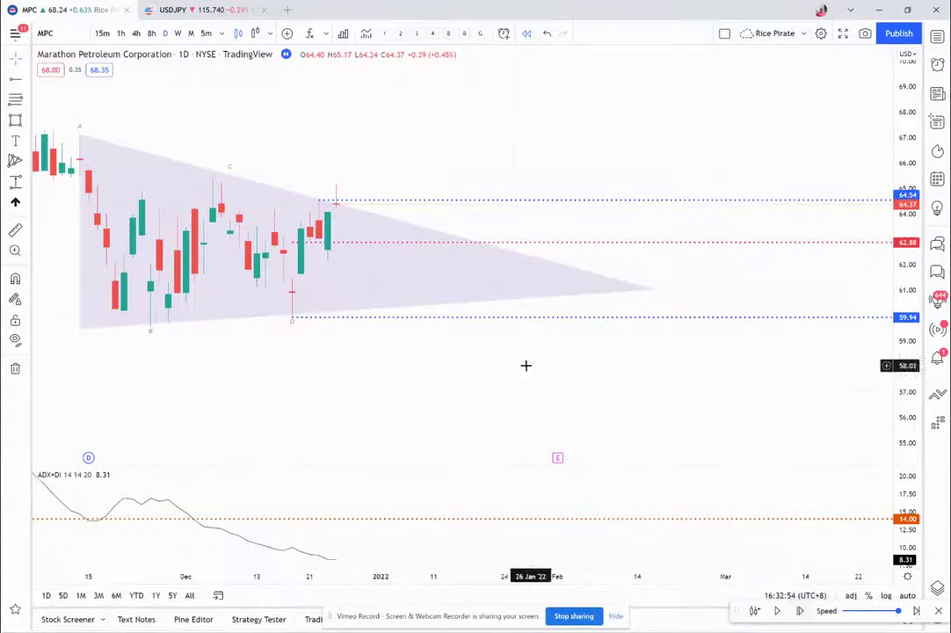
click(319, 202)
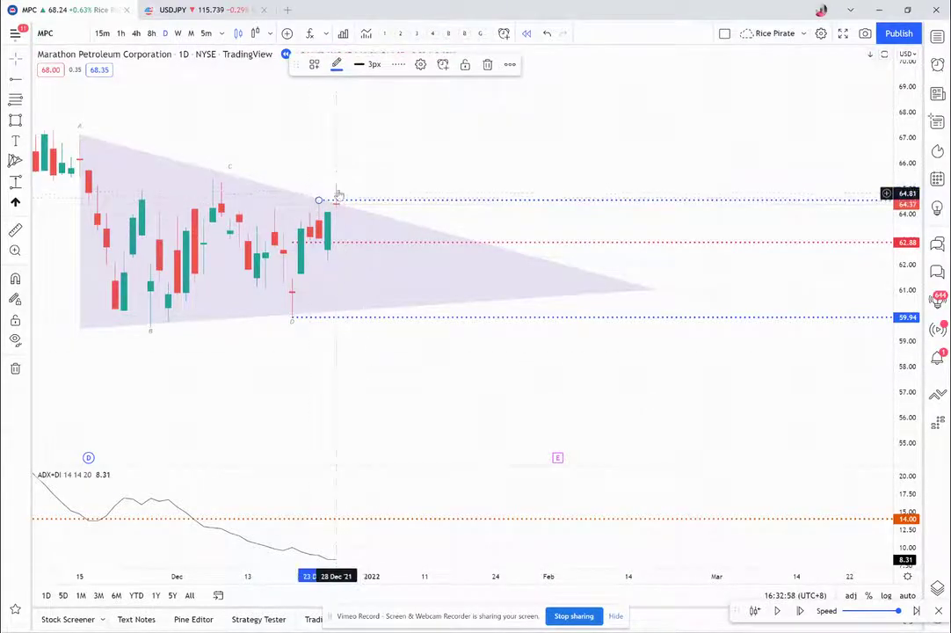
drag(372, 202, 389, 183)
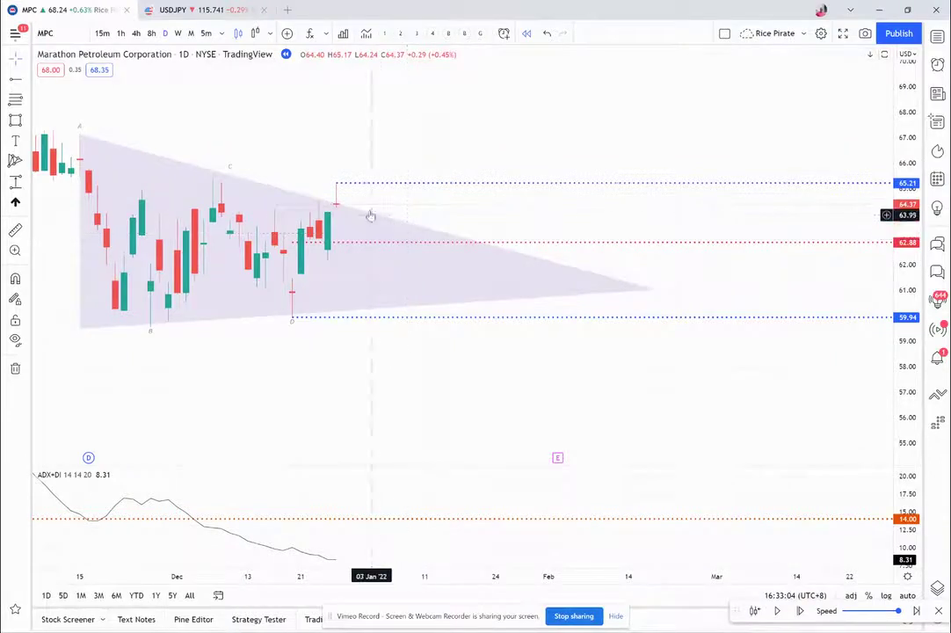
drag(398, 187, 187, 179)
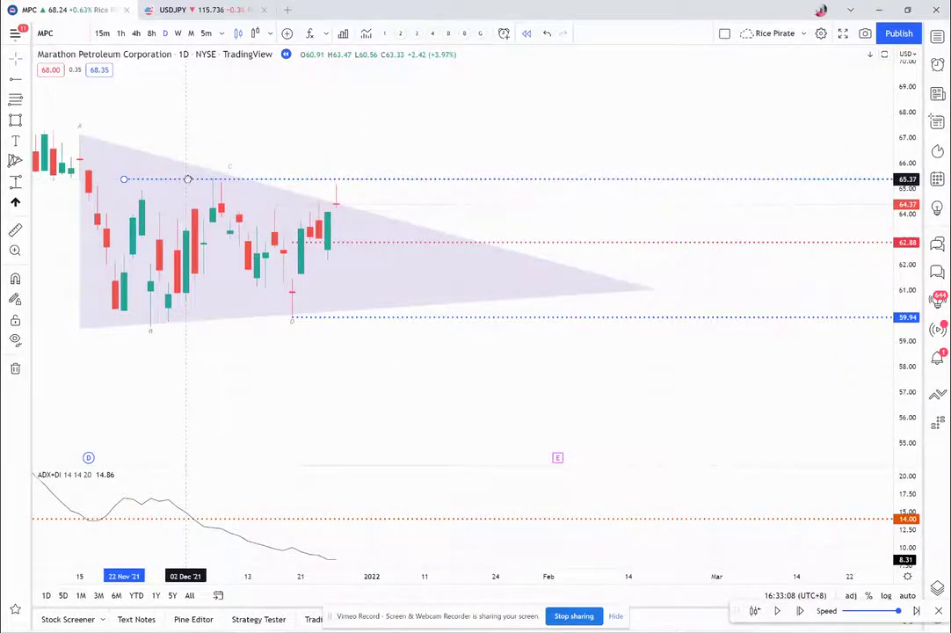
click(533, 159)
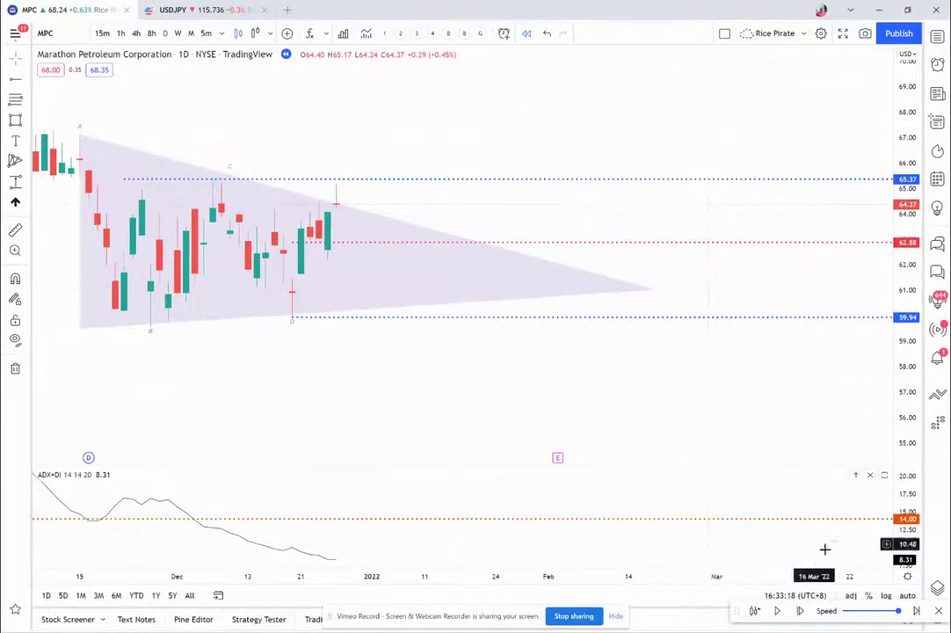
Step: Advance the replay by four candles, up to the candle that breaks above the upper entry ray
click(800, 611)
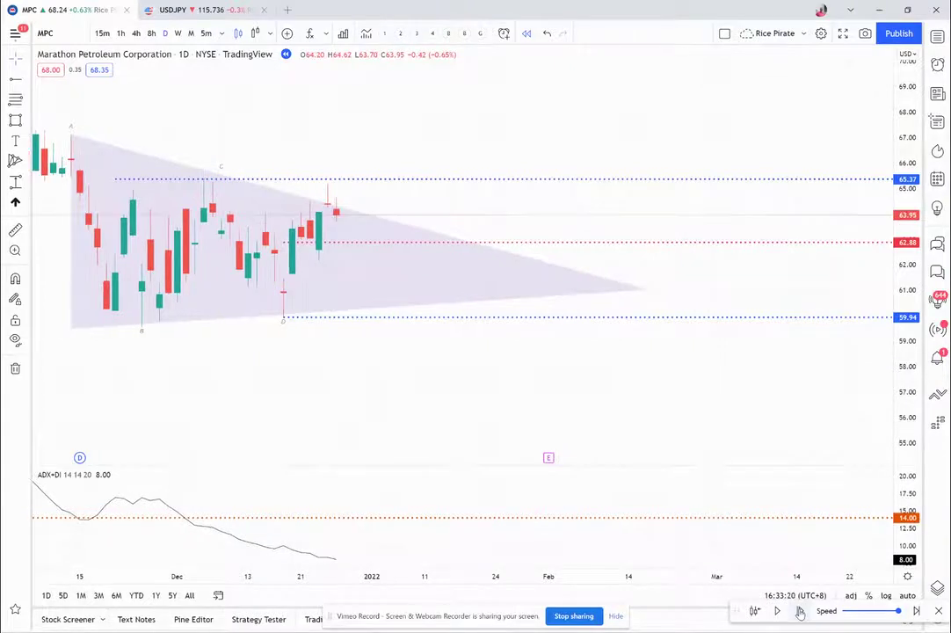
click(801, 611)
click(800, 611)
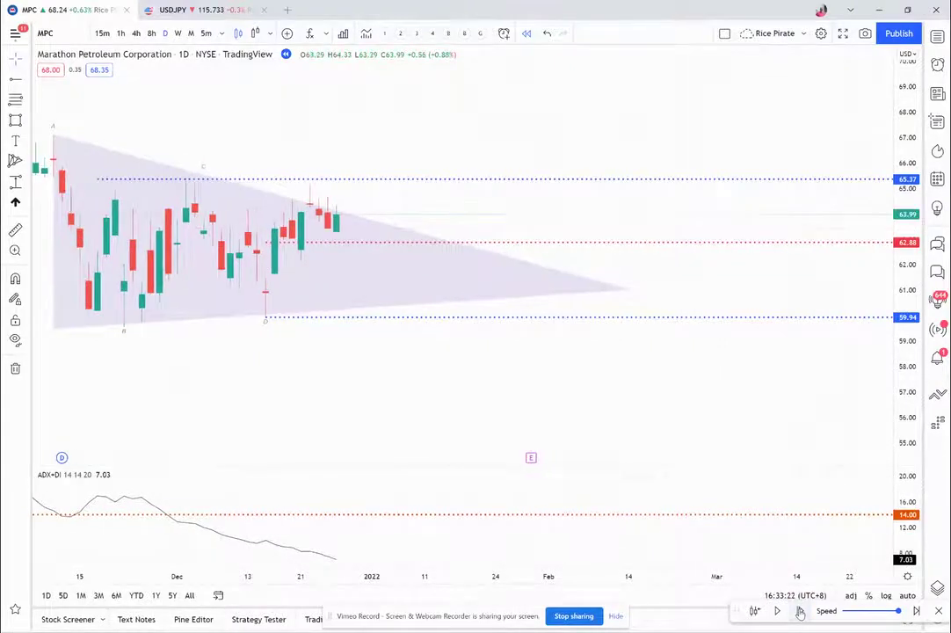
click(800, 611)
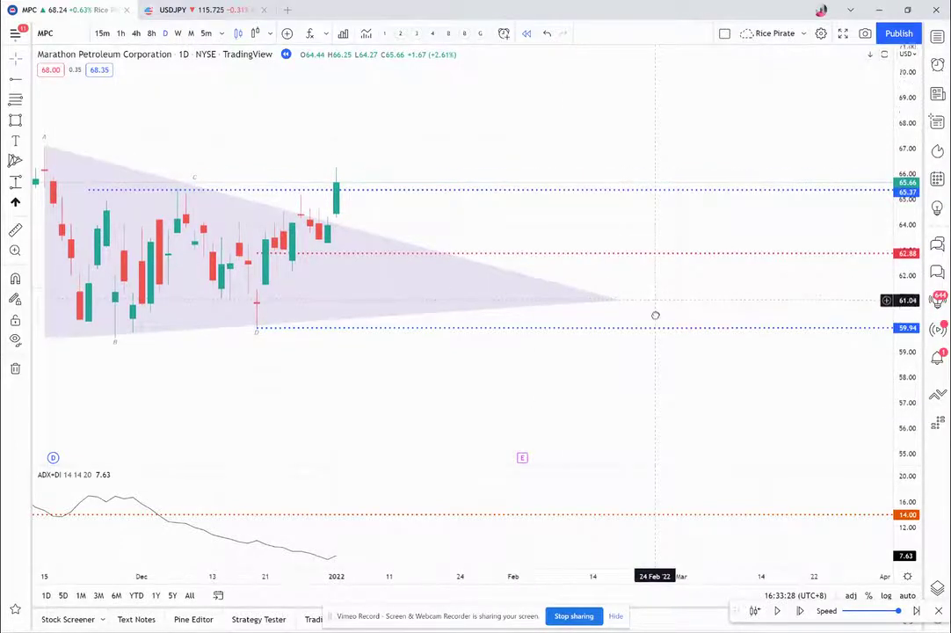
Step: Measure the triangle's wide end with a Price Range from 67.14 to 59.54, then move it above the apex to project the target to 68.60
scroll(655, 315, left, 5)
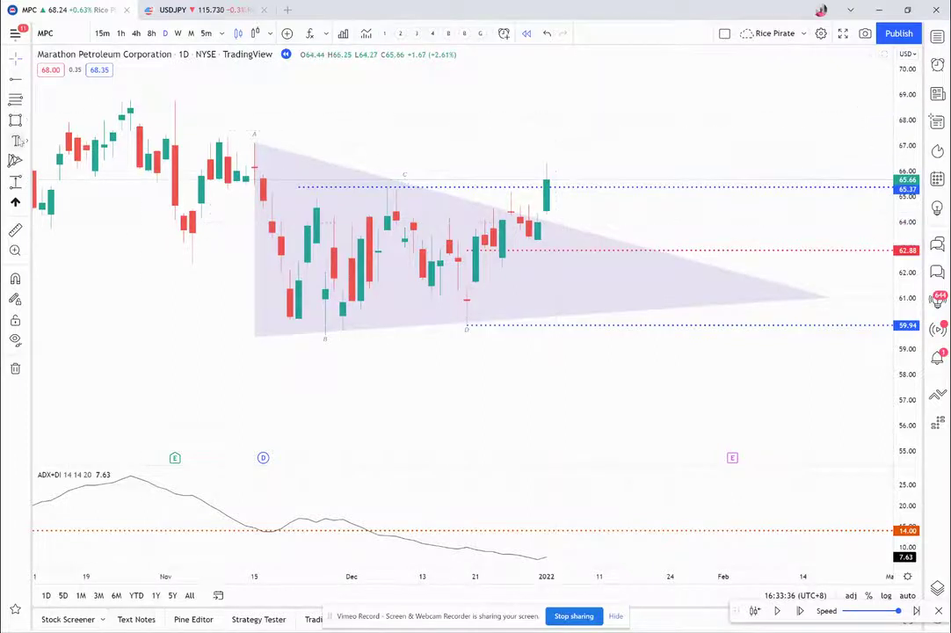
click(15, 182)
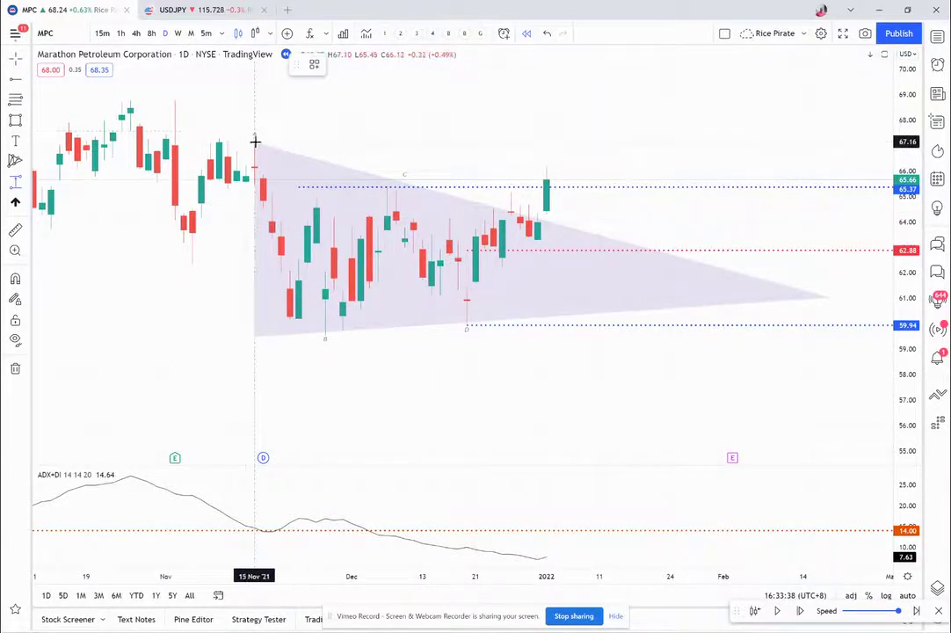
drag(254, 142, 240, 337)
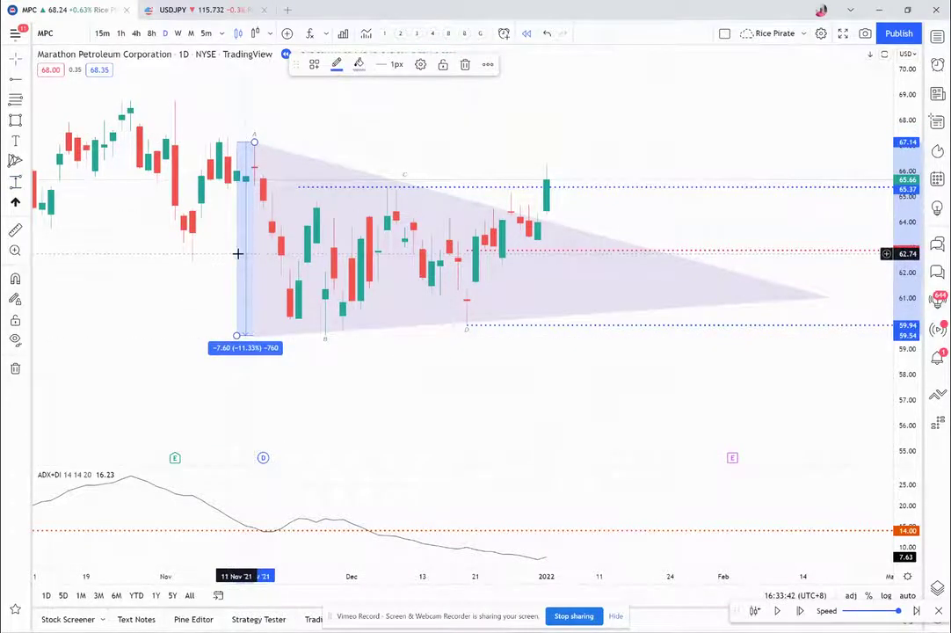
click(248, 255)
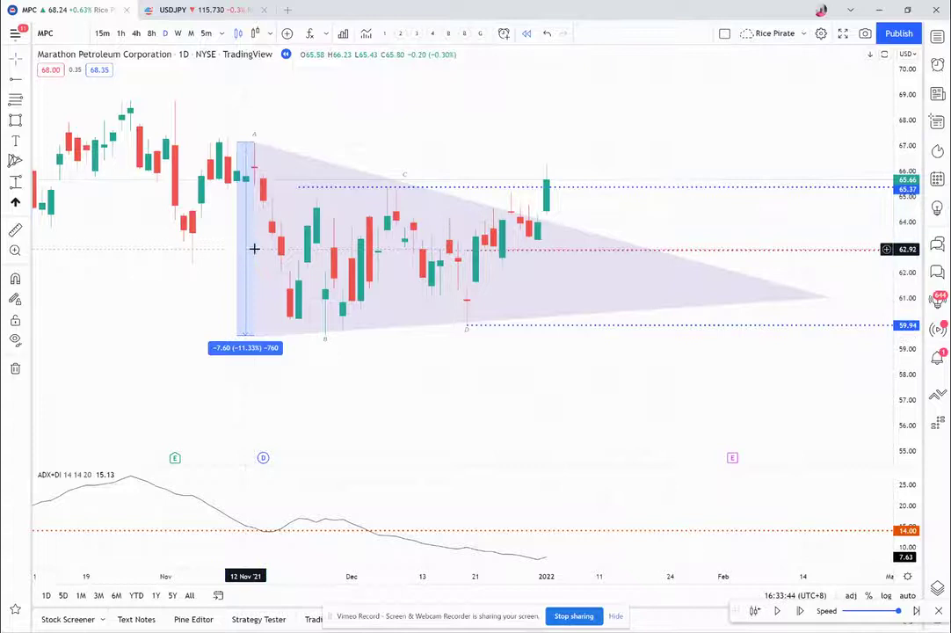
drag(250, 256, 836, 212)
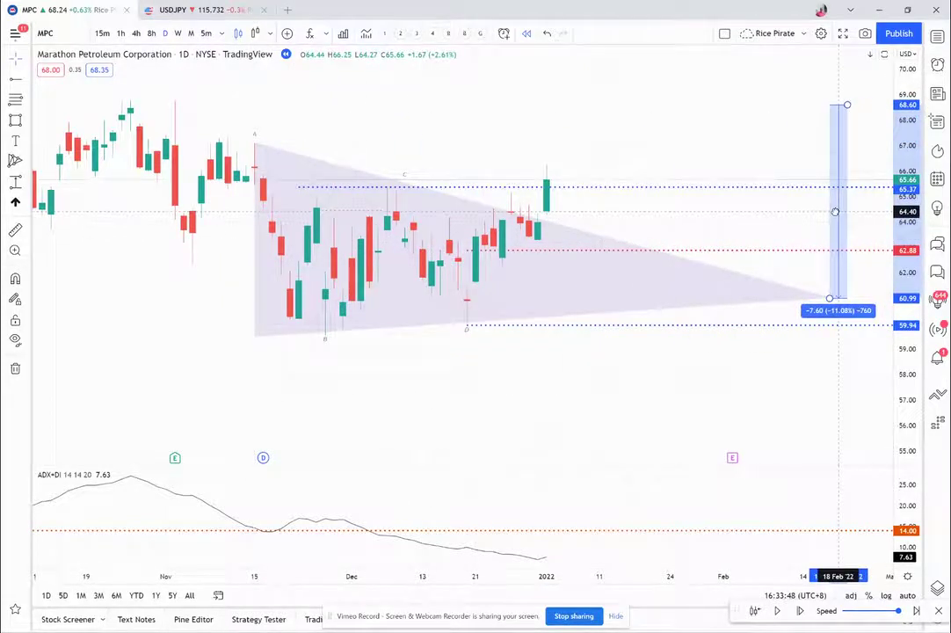
click(612, 89)
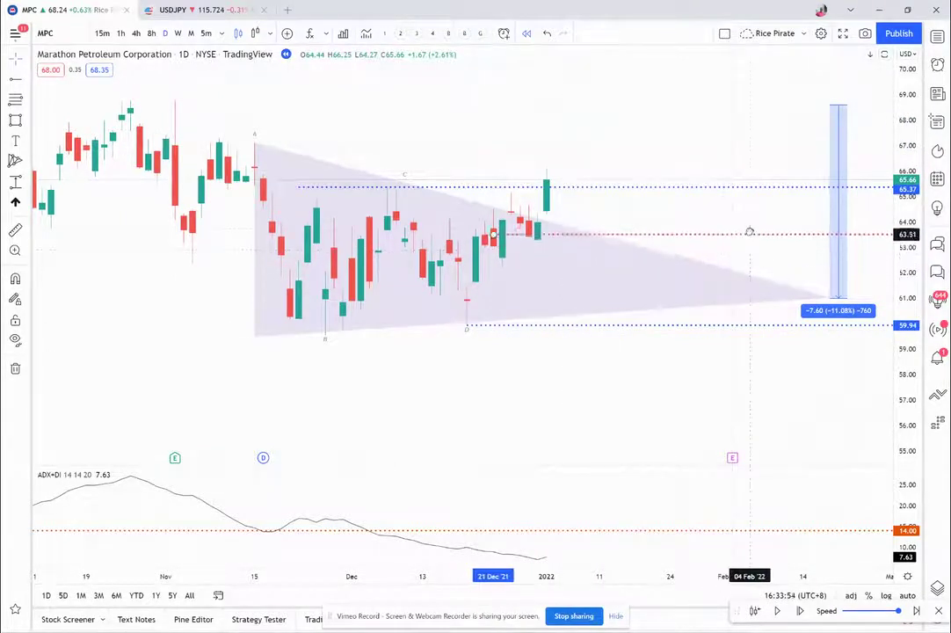
Step: Move the red ray down to the triangle's new apex level at about 61.13 and delete the lower entry ray
drag(761, 237, 758, 294)
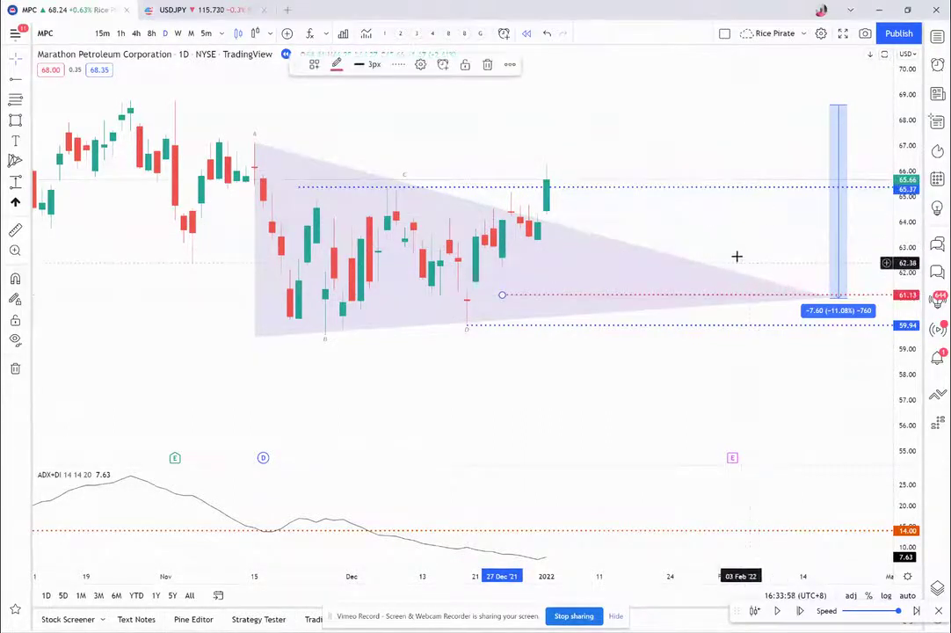
drag(789, 257, 749, 208)
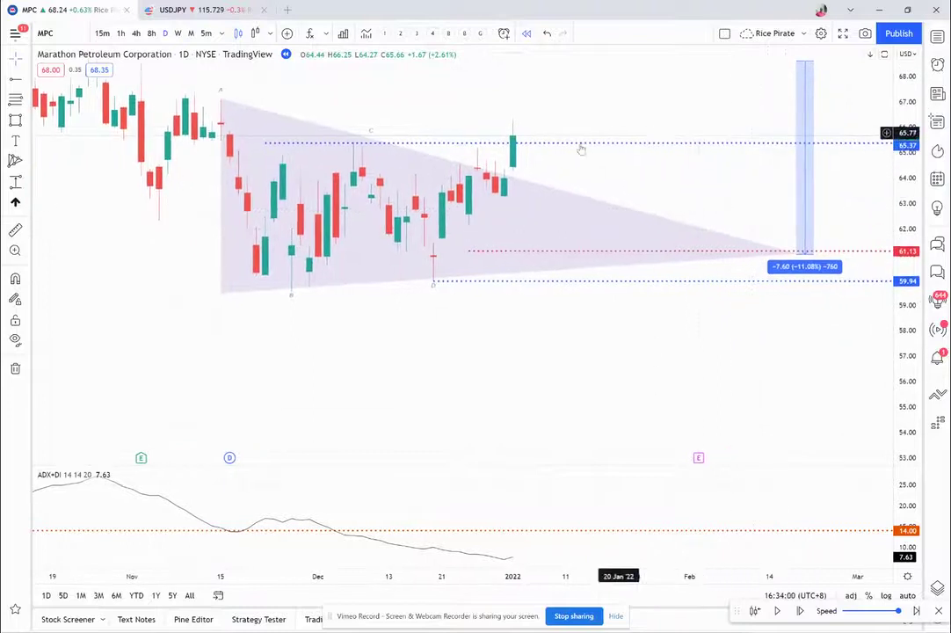
click(523, 282)
key(Delete)
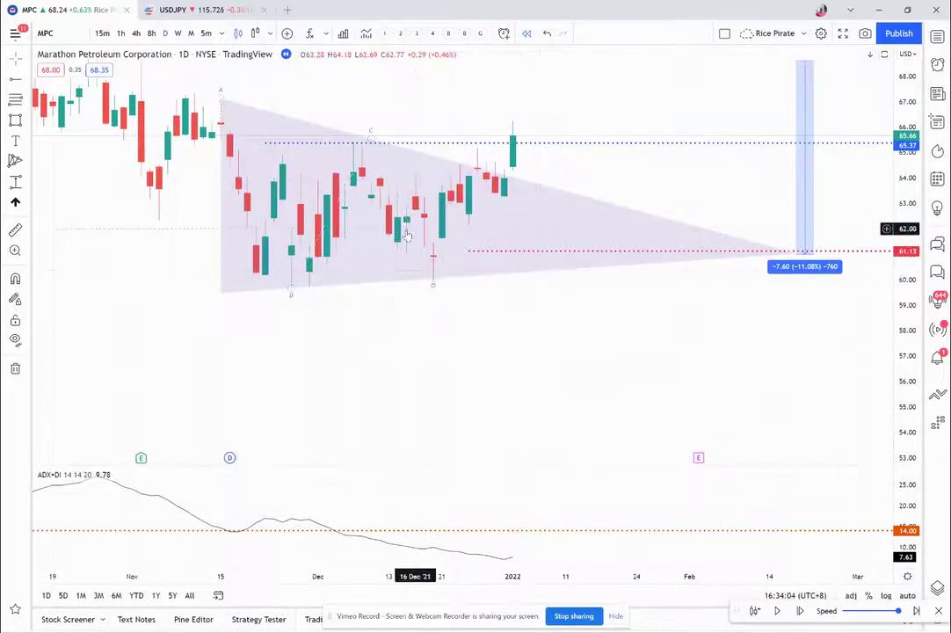
Step: Plot a long position from the breakout candle with entry at 65.37, target at 68.60 and stop at 61.37, just above the red ray
drag(646, 298, 503, 372)
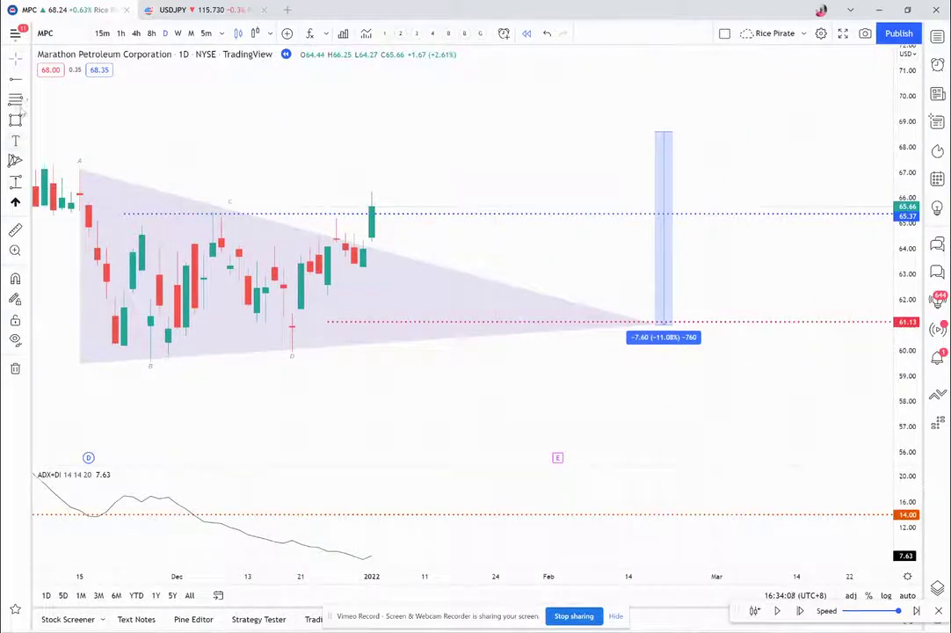
click(25, 182)
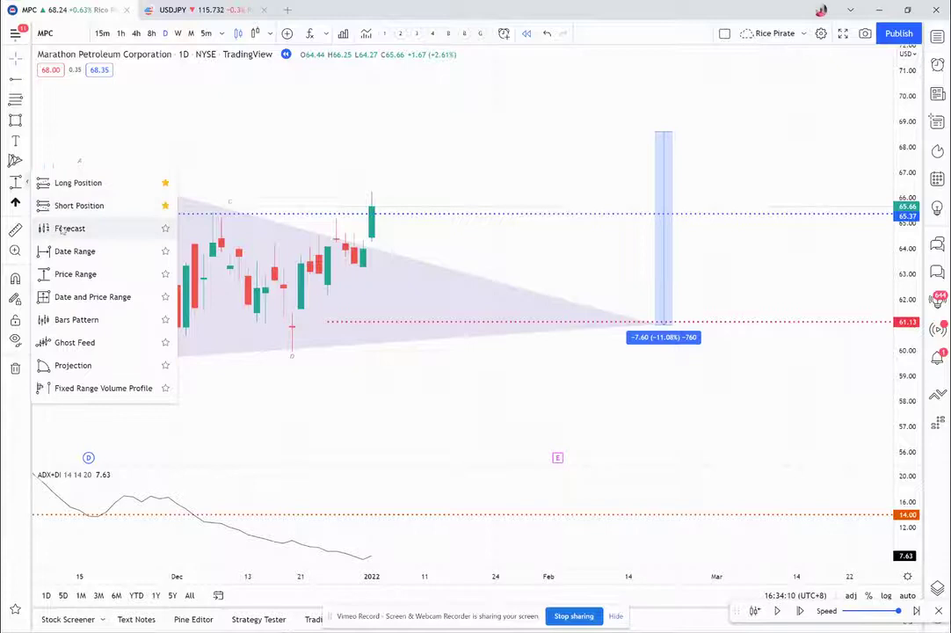
click(74, 183)
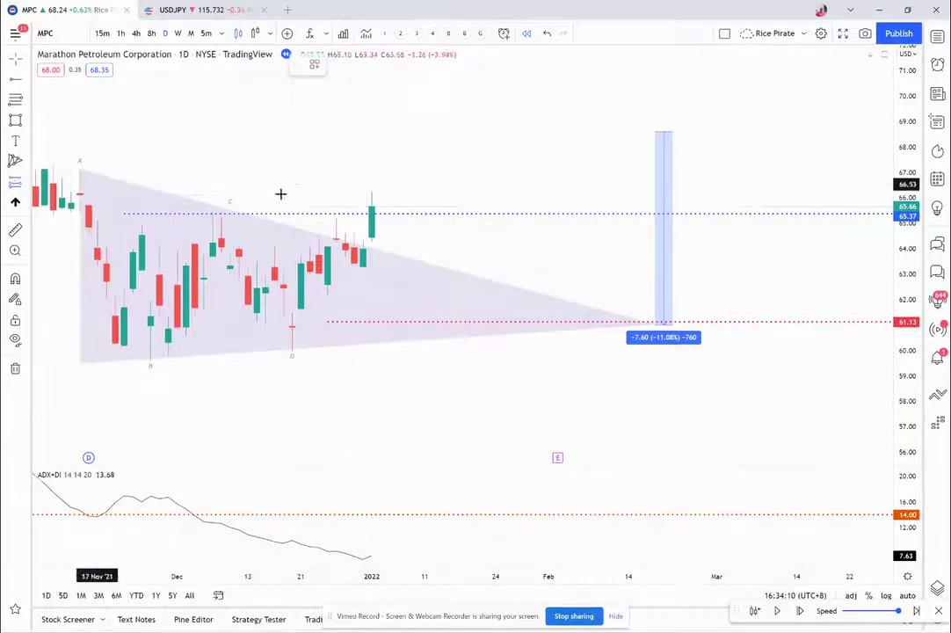
click(371, 213)
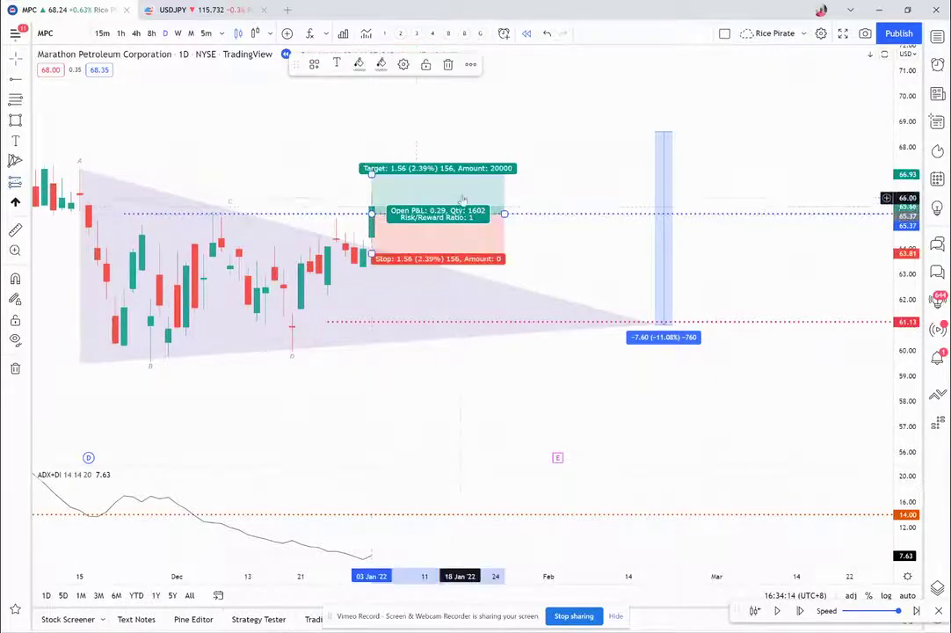
drag(371, 173, 456, 108)
click(572, 123)
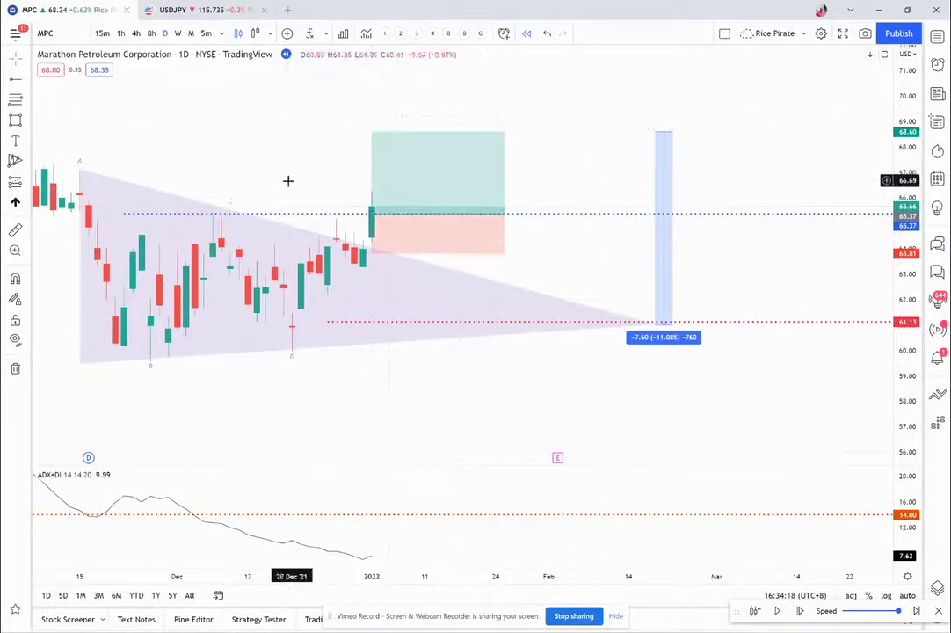
mouse_move(379, 259)
mouse_down()
mouse_move(383, 243)
mouse_move(383, 320)
mouse_up()
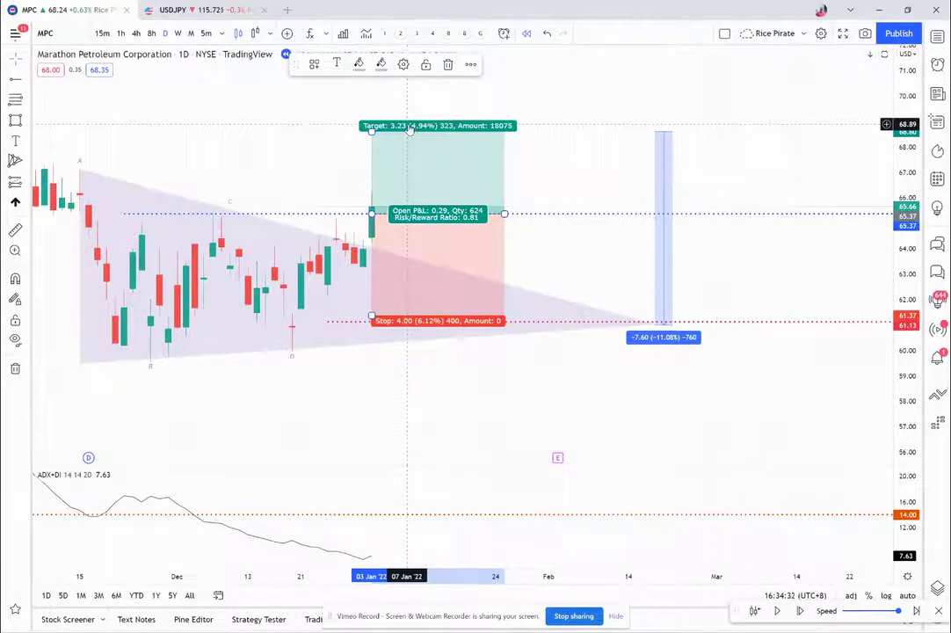
click(637, 166)
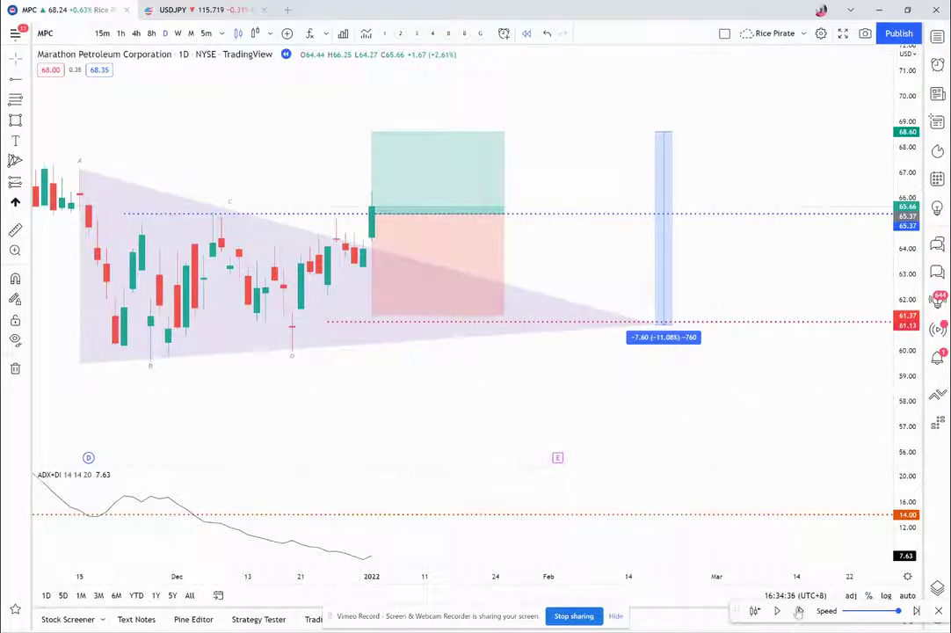
Step: Advance the replay by two candles and delete the long position
click(799, 611)
click(800, 613)
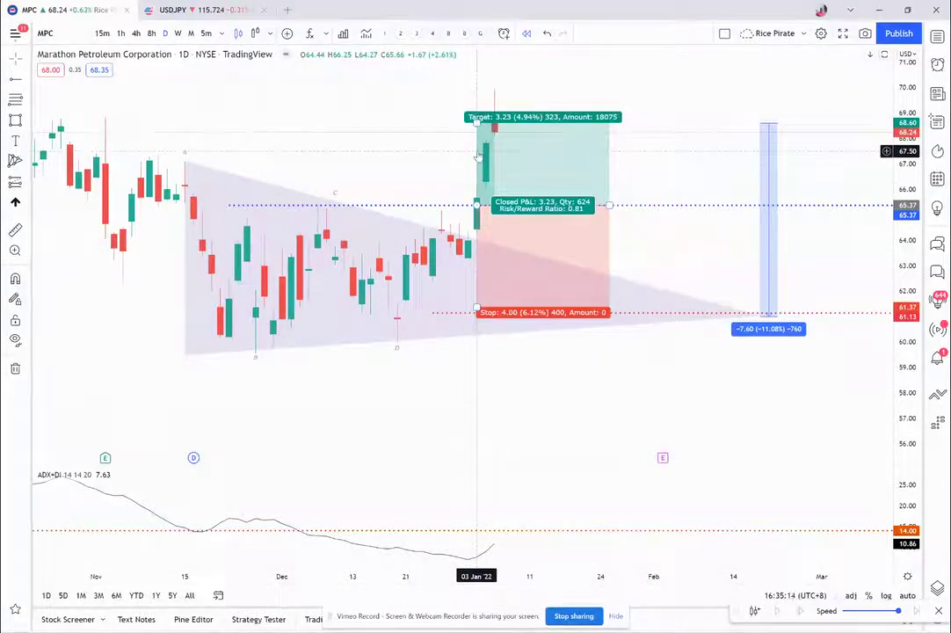
click(479, 156)
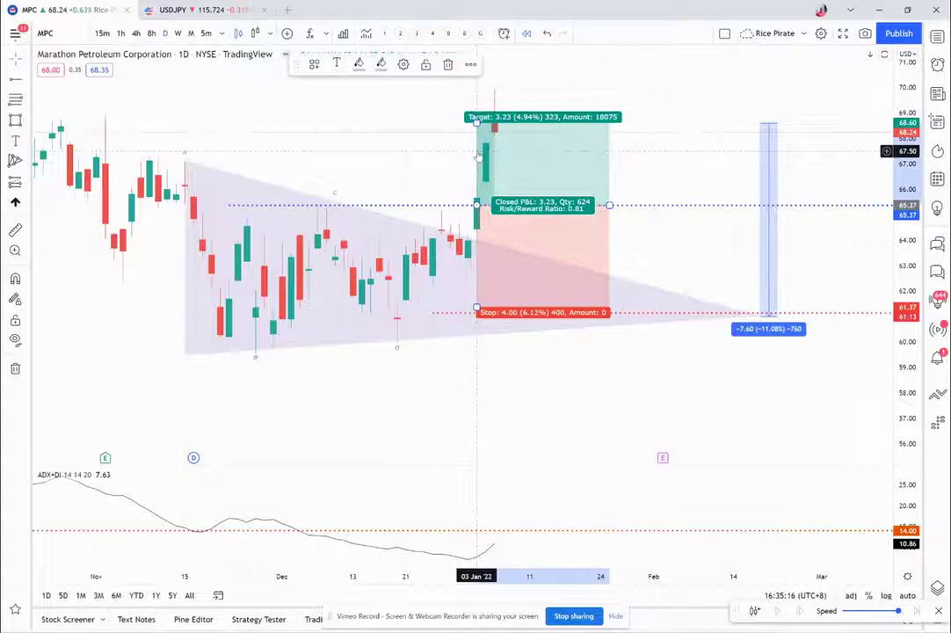
key(Delete)
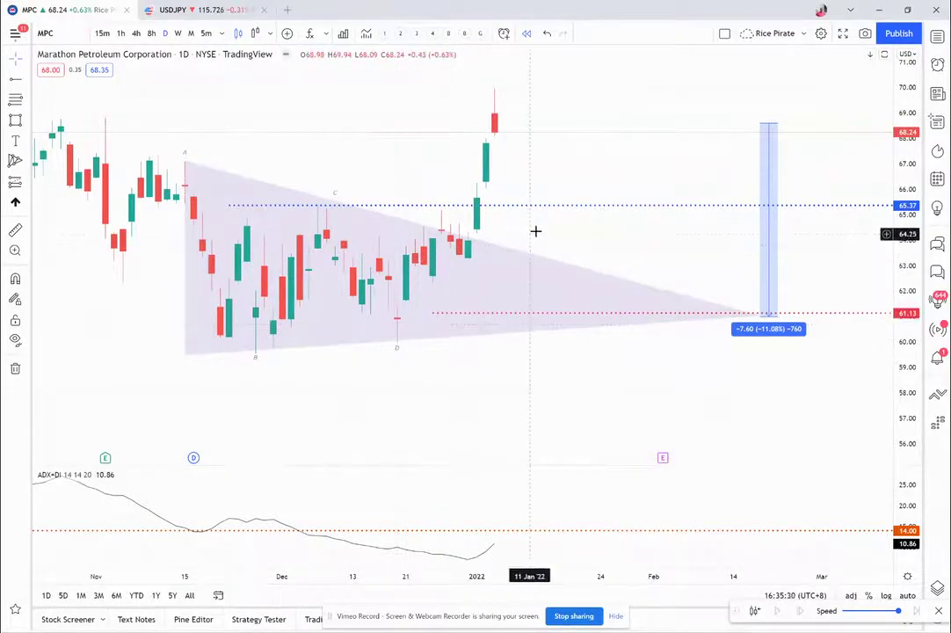
Step: Switch to the PowerPoint presentation with the MPC real-world case study slide
drag(594, 242, 527, 280)
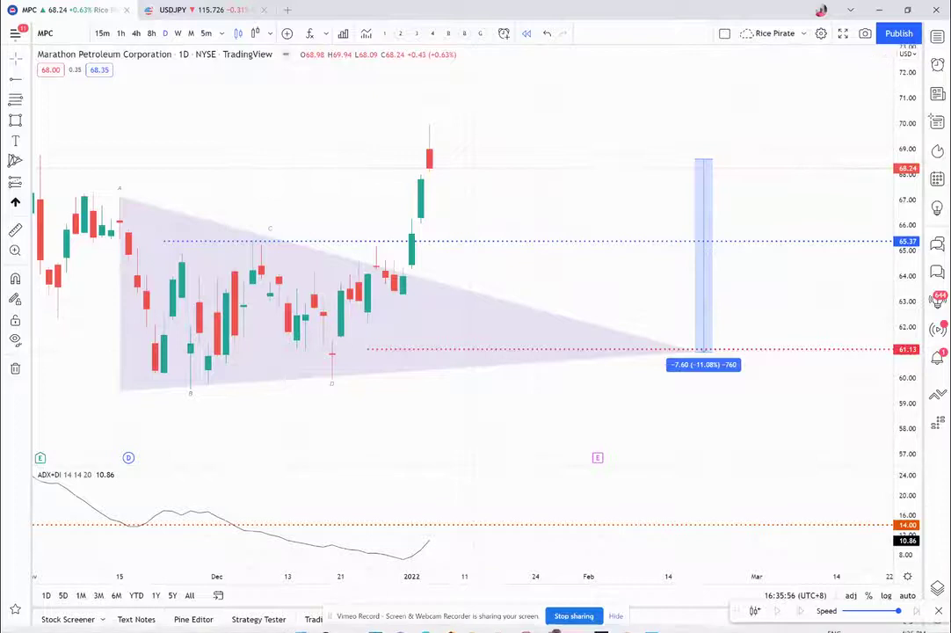
mouse_move(587, 628)
click(580, 622)
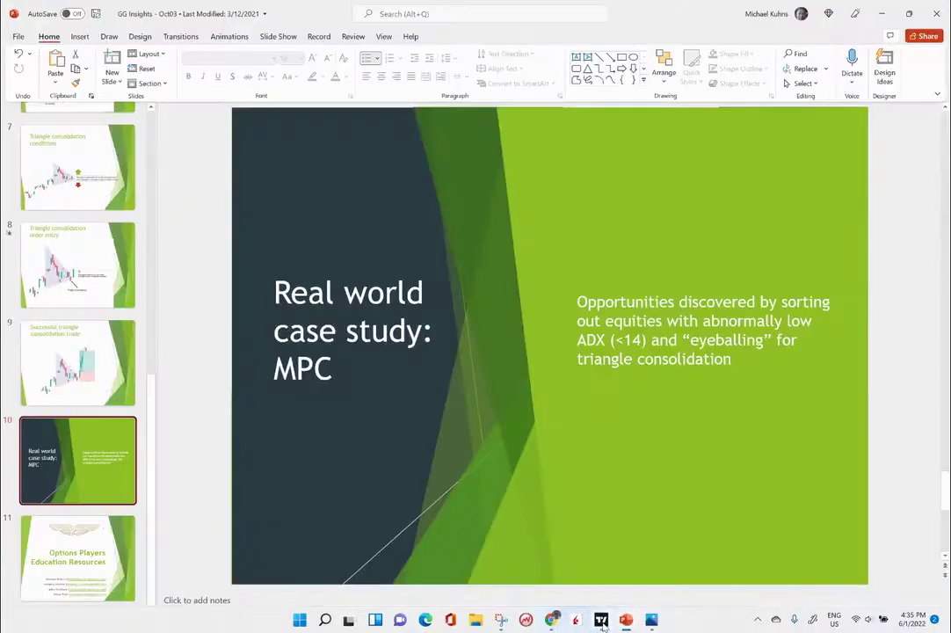